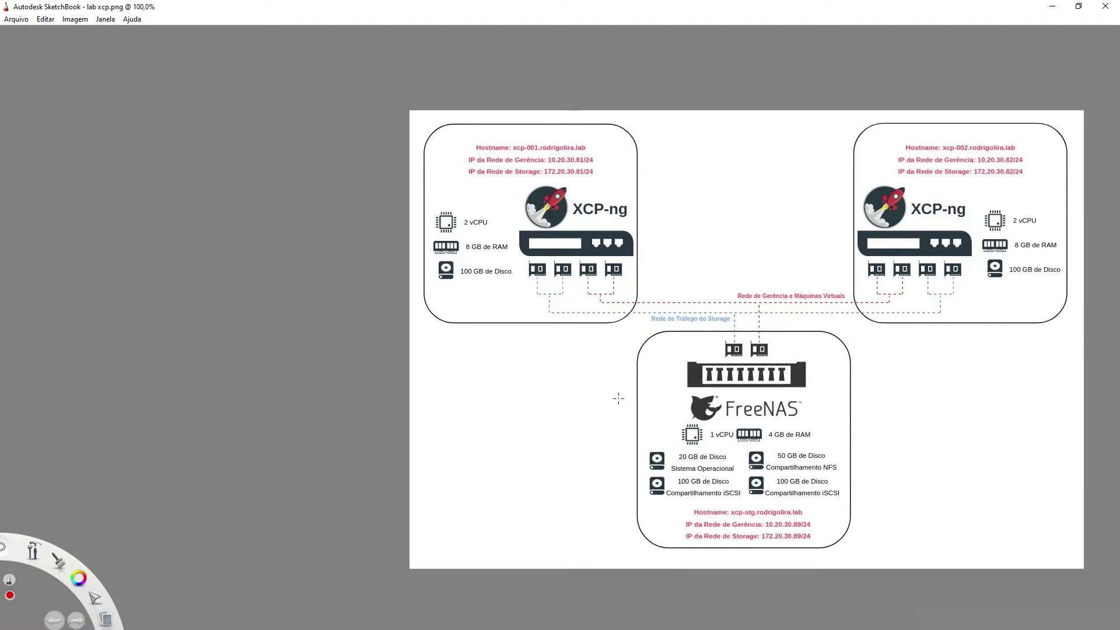
# - Circle the FreeNAS logo in red and switch to the TrueNAS dashboard in Chrome
pyautogui.moveTo(760, 391)
pyautogui.mouseDown()
pyautogui.moveTo(679, 390)
pyautogui.moveTo(676, 419)
pyautogui.moveTo(782, 432)
pyautogui.moveTo(811, 402)
pyautogui.moveTo(754, 391)
pyautogui.mouseUp()
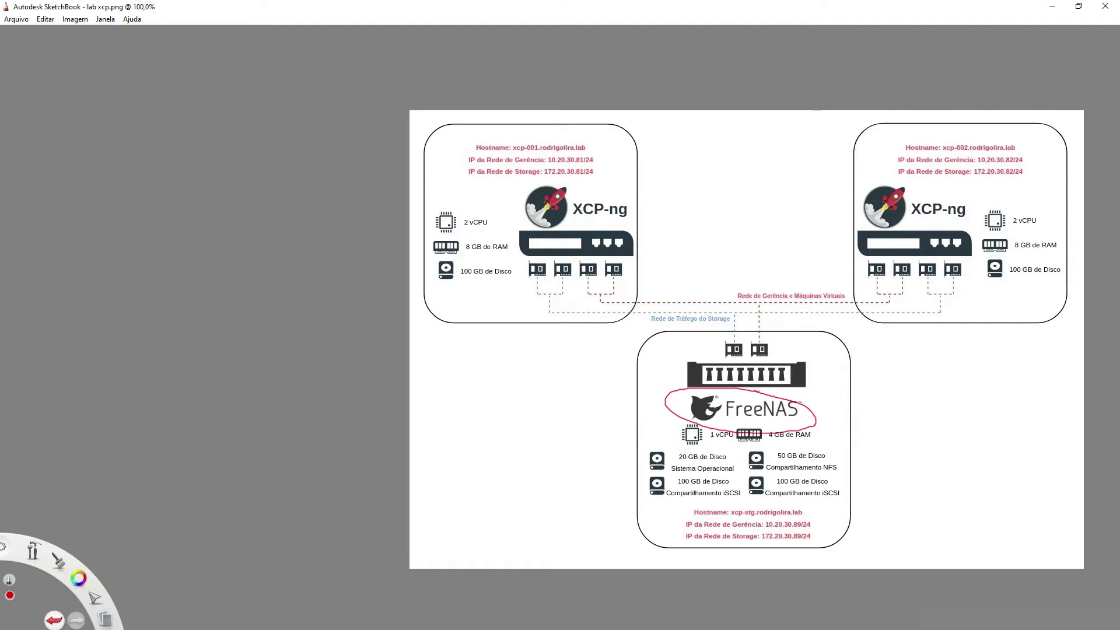
pyautogui.hotkey('alt', 'Tab')
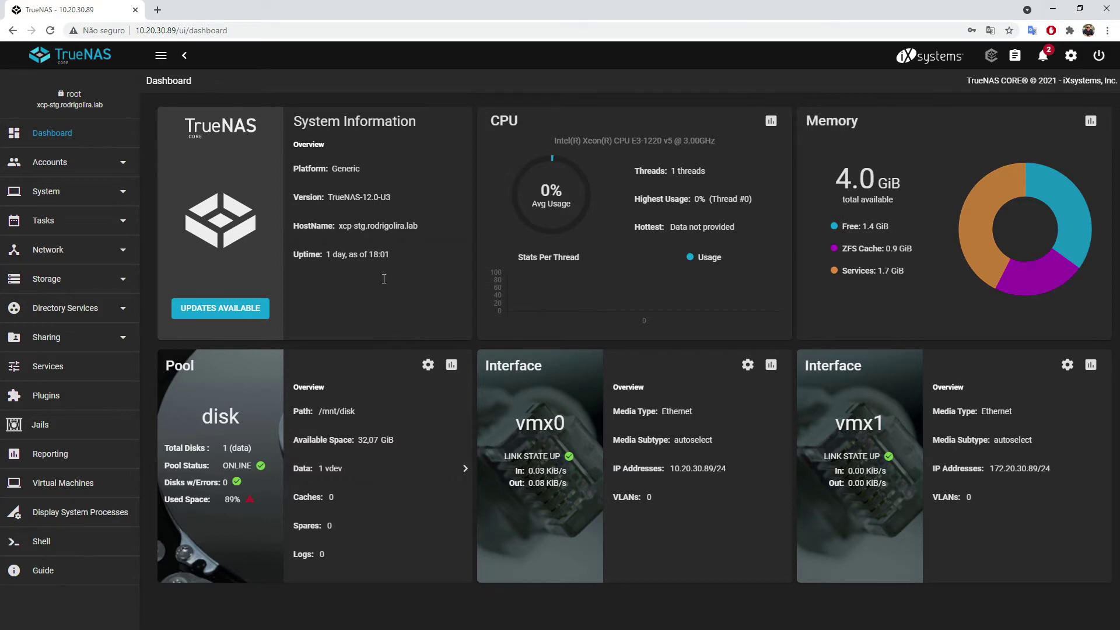
# - Loop FreeNAS again in red and underline its 20 GB, two 100 GB and 50 GB disks
pyautogui.click(1054, 10)
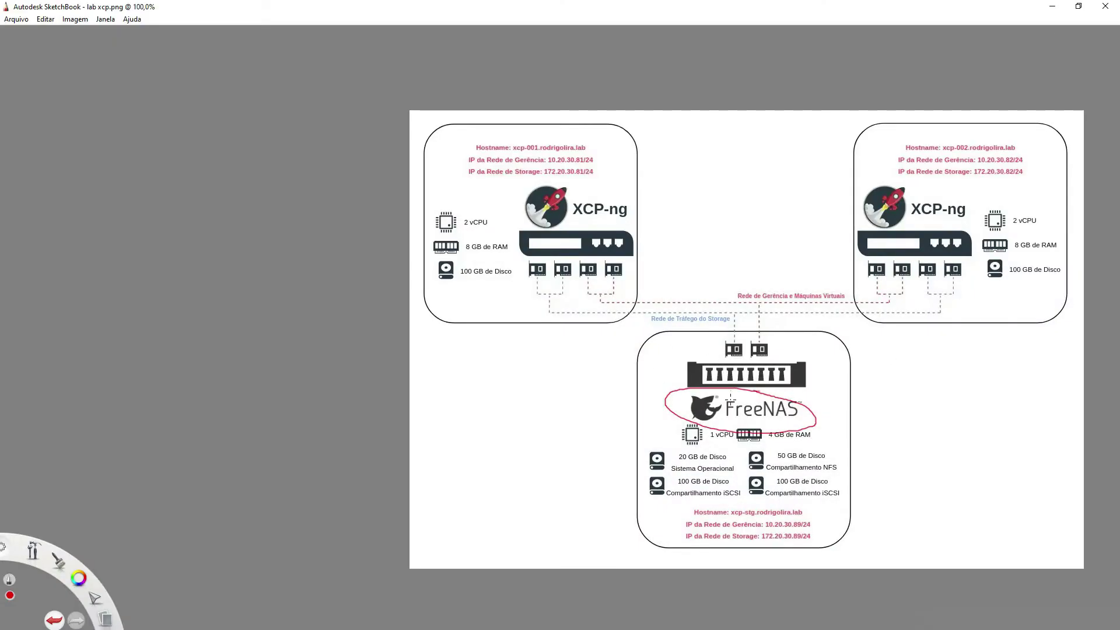
pyautogui.moveTo(689, 415)
pyautogui.mouseDown()
pyautogui.moveTo(726, 430)
pyautogui.moveTo(816, 418)
pyautogui.moveTo(700, 402)
pyautogui.moveTo(792, 424)
pyautogui.mouseUp()
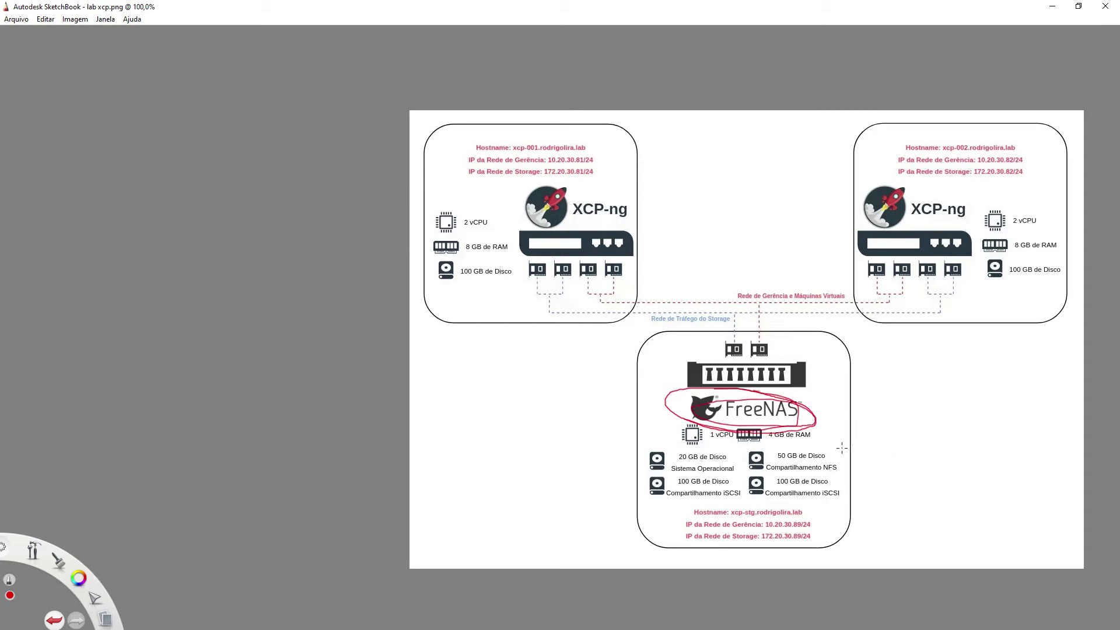
pyautogui.moveTo(695, 461); pyautogui.dragTo(732, 462)
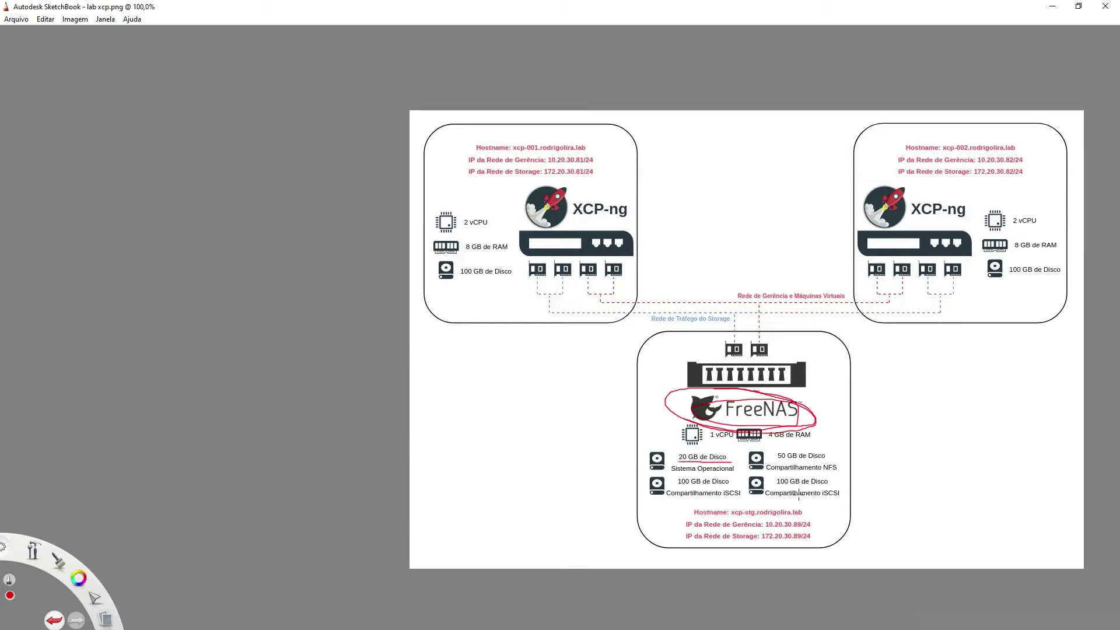
pyautogui.moveTo(775, 489); pyautogui.dragTo(832, 489)
pyautogui.moveTo(677, 486); pyautogui.dragTo(731, 487)
pyautogui.moveTo(776, 461); pyautogui.dragTo(821, 461)
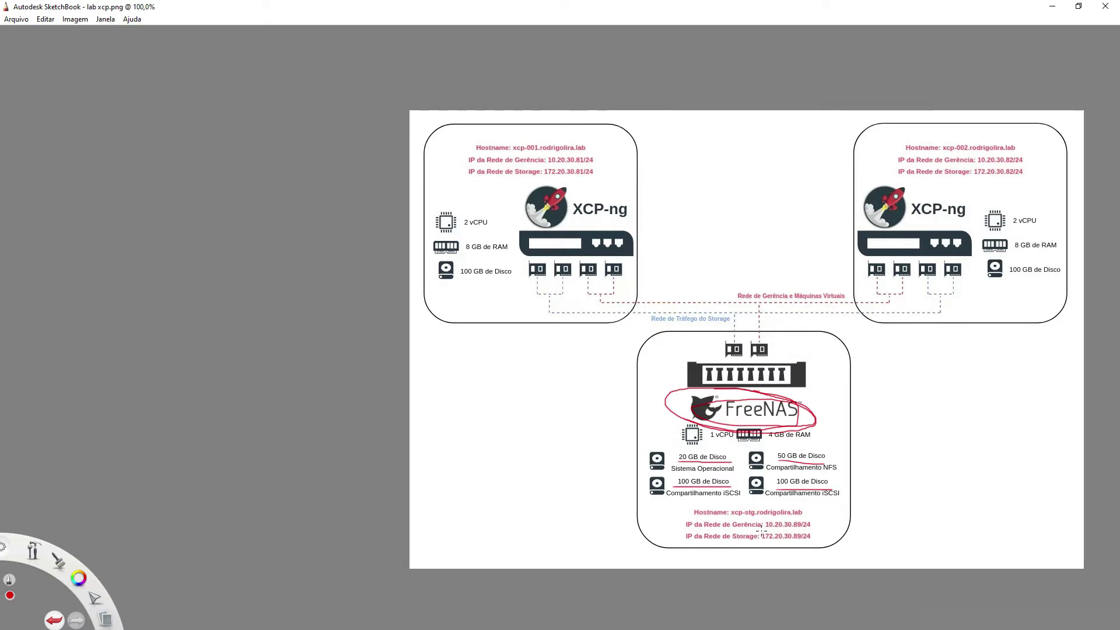
# - Underline the IPs 10.20.30.89/24 and 172.20.30.89/24, then minimize SketchBook
pyautogui.moveTo(764, 530); pyautogui.dragTo(811, 529)
pyautogui.moveTo(759, 545); pyautogui.dragTo(816, 544)
pyautogui.click(1053, 9)
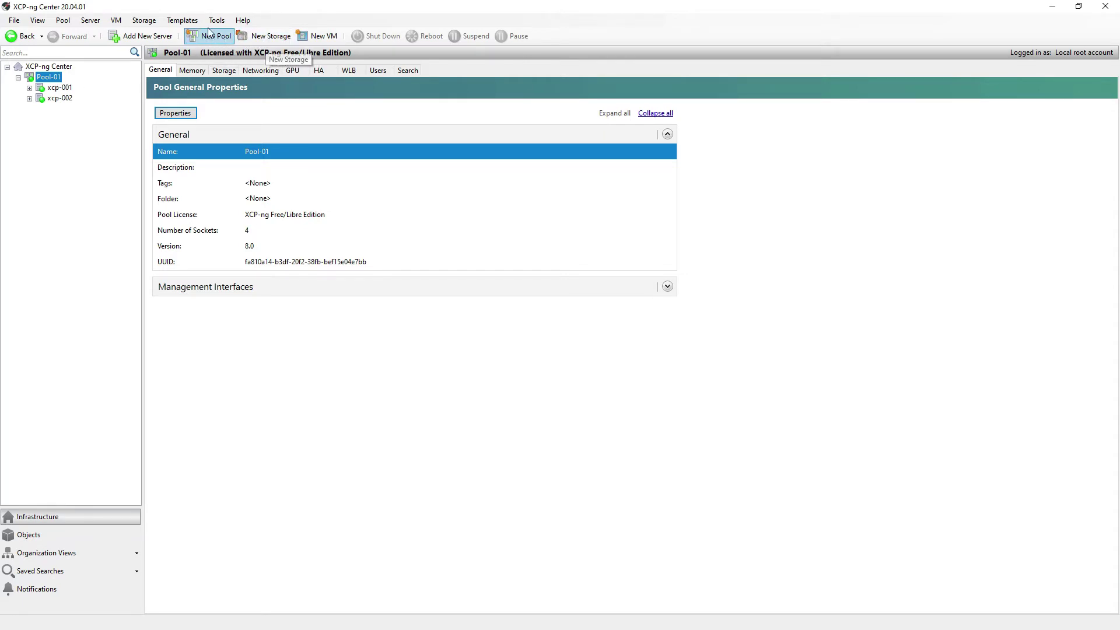
# - Start a New Storage Repository wizard for Pool-01 from the New Storage toolbar button
pyautogui.click(144, 21)
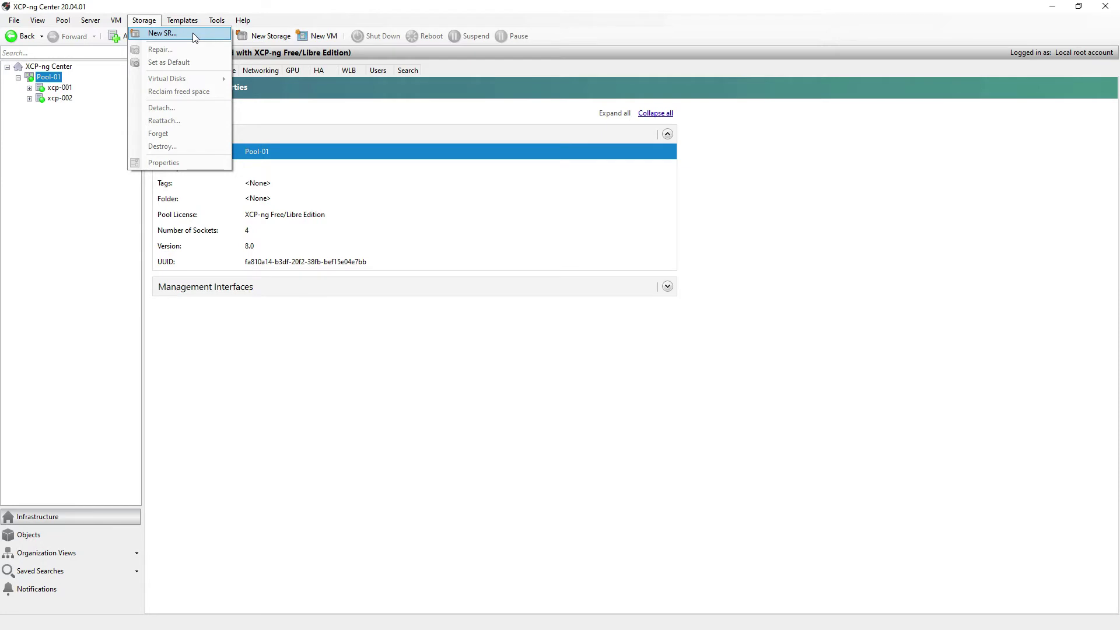
pyautogui.click(338, 313)
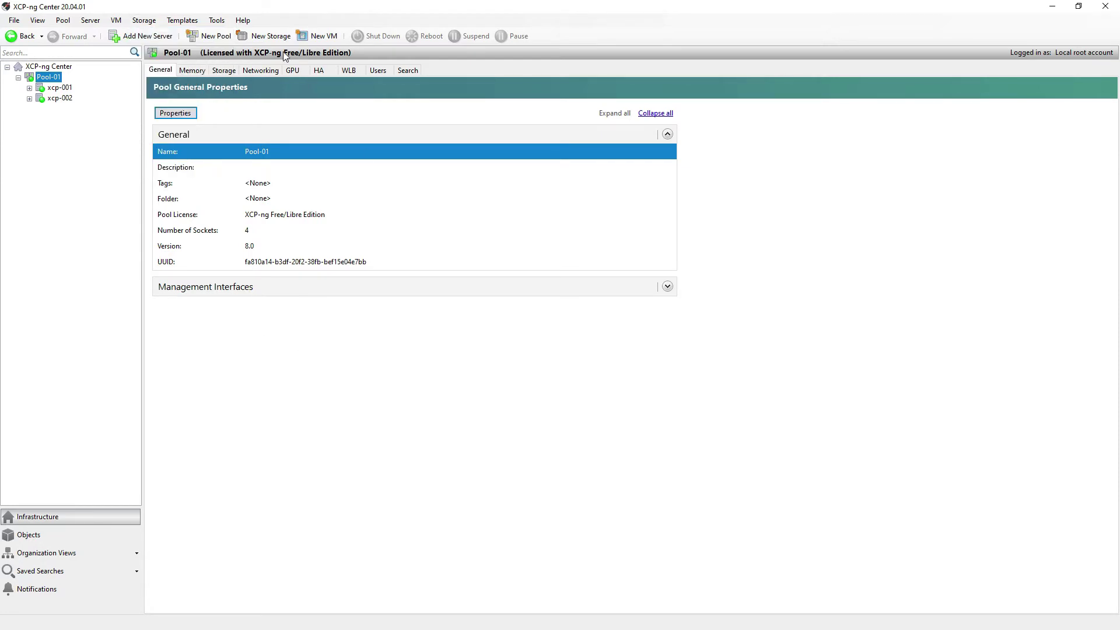
pyautogui.click(260, 38)
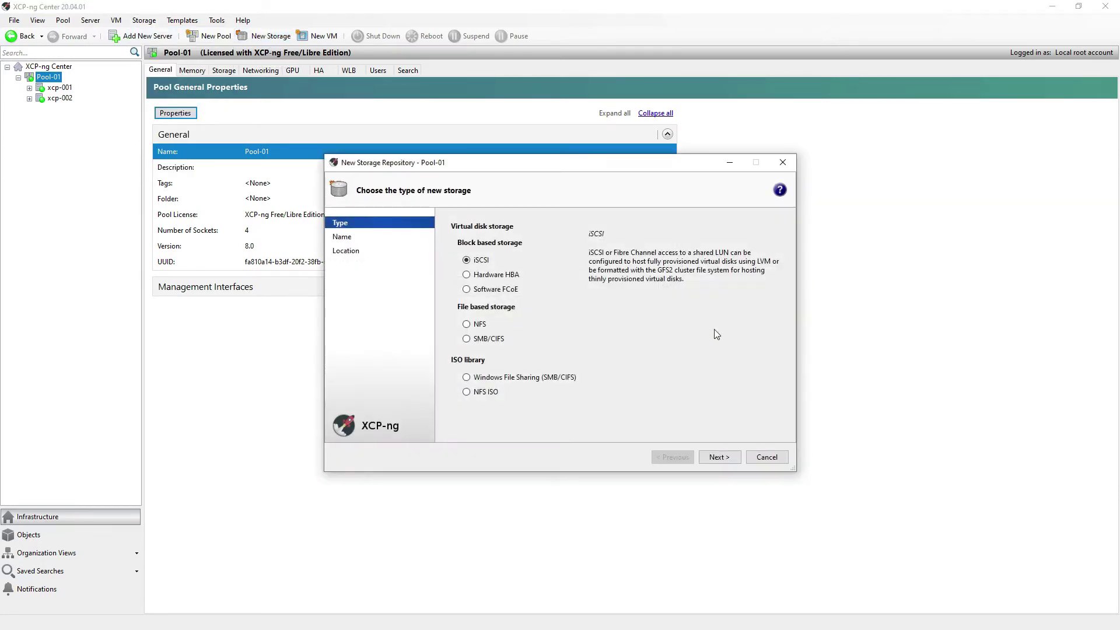
# - Review the HBA, NFS, SMB/CIFS and ISO library types, then choose iSCSI and continue
pyautogui.moveTo(576, 170); pyautogui.dragTo(504, 161)
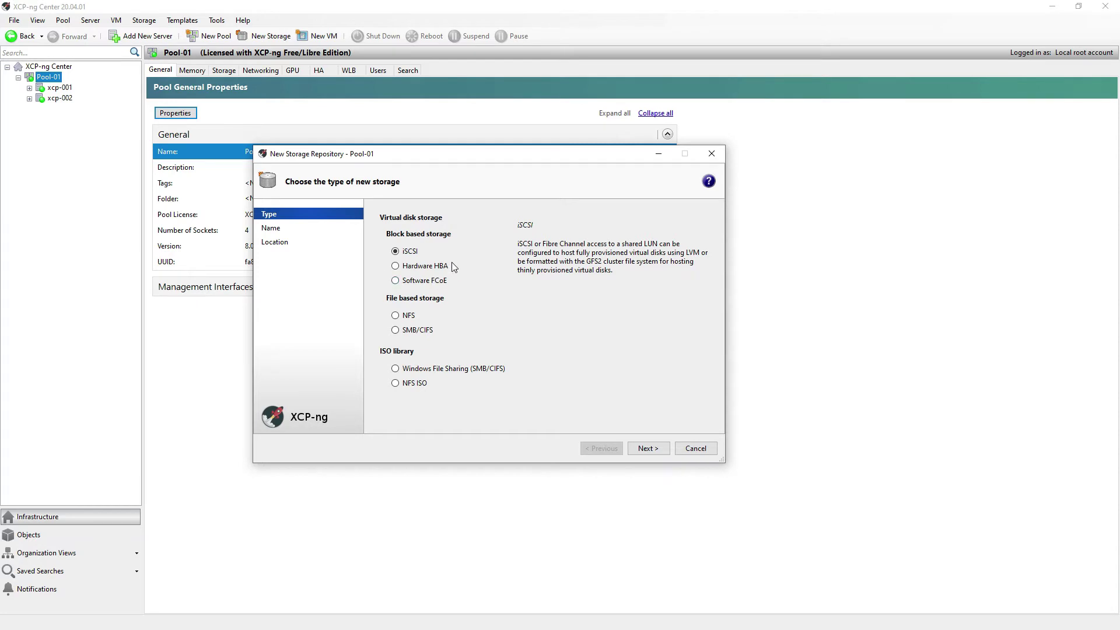
pyautogui.click(414, 267)
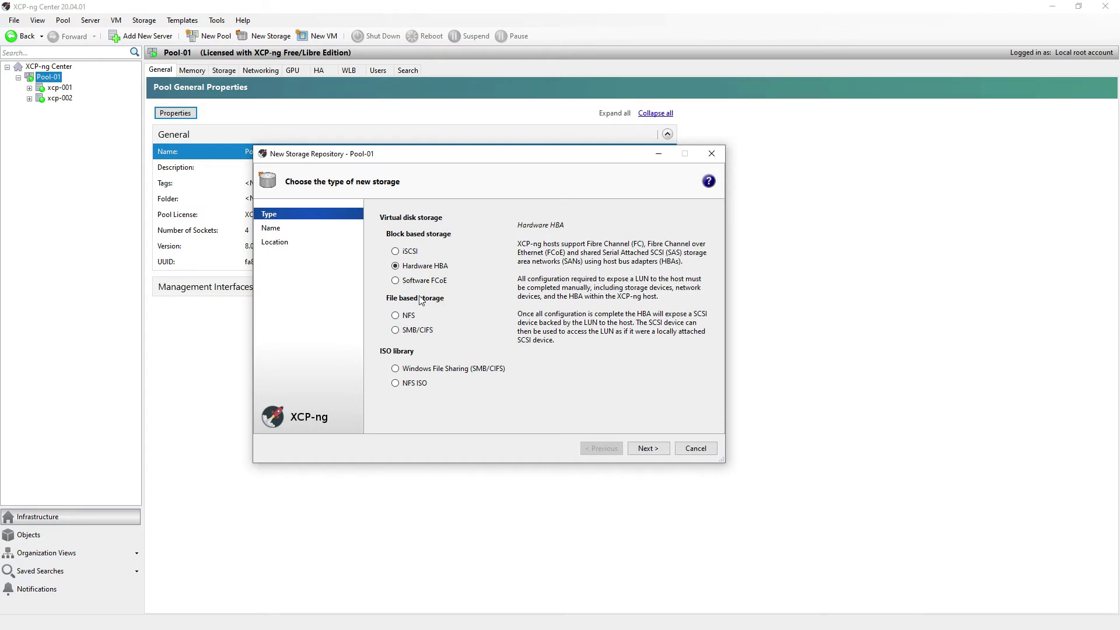
pyautogui.click(409, 317)
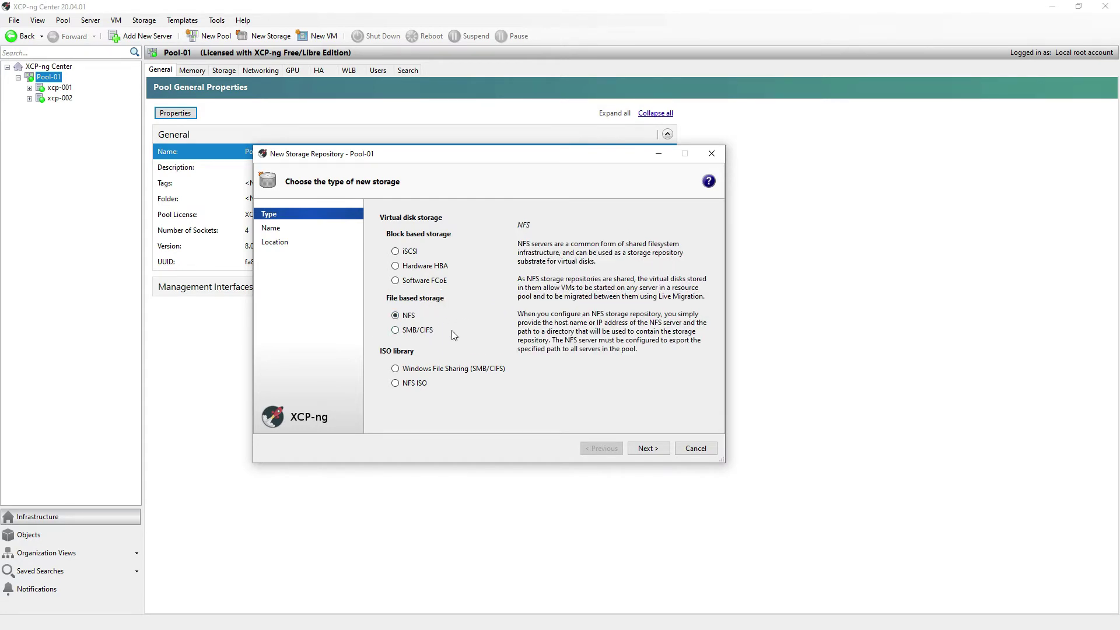
pyautogui.click(410, 332)
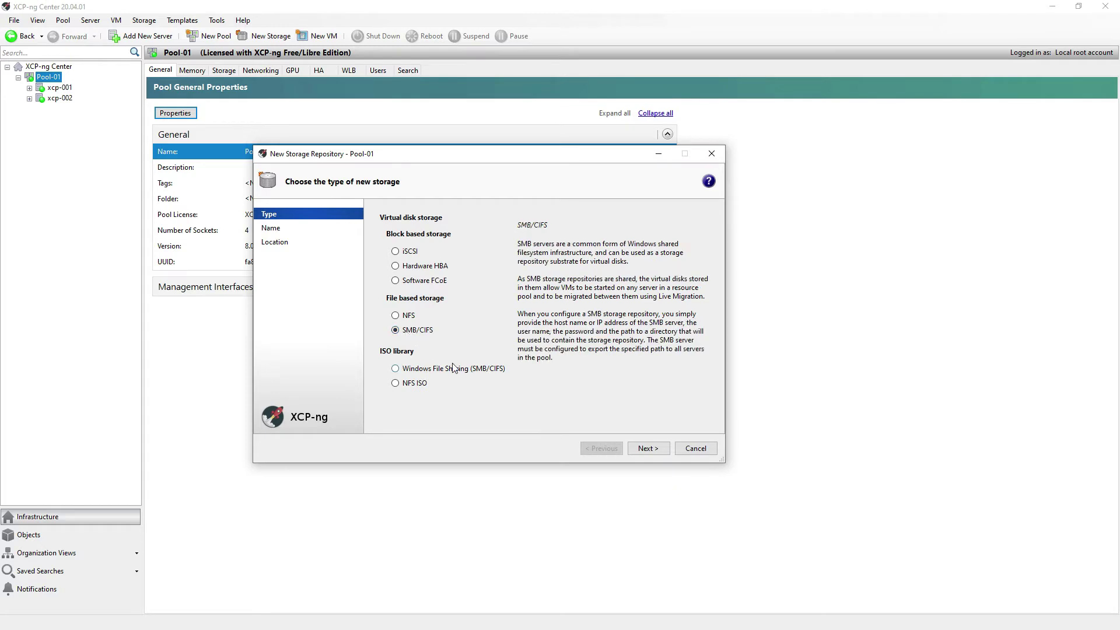
pyautogui.click(407, 318)
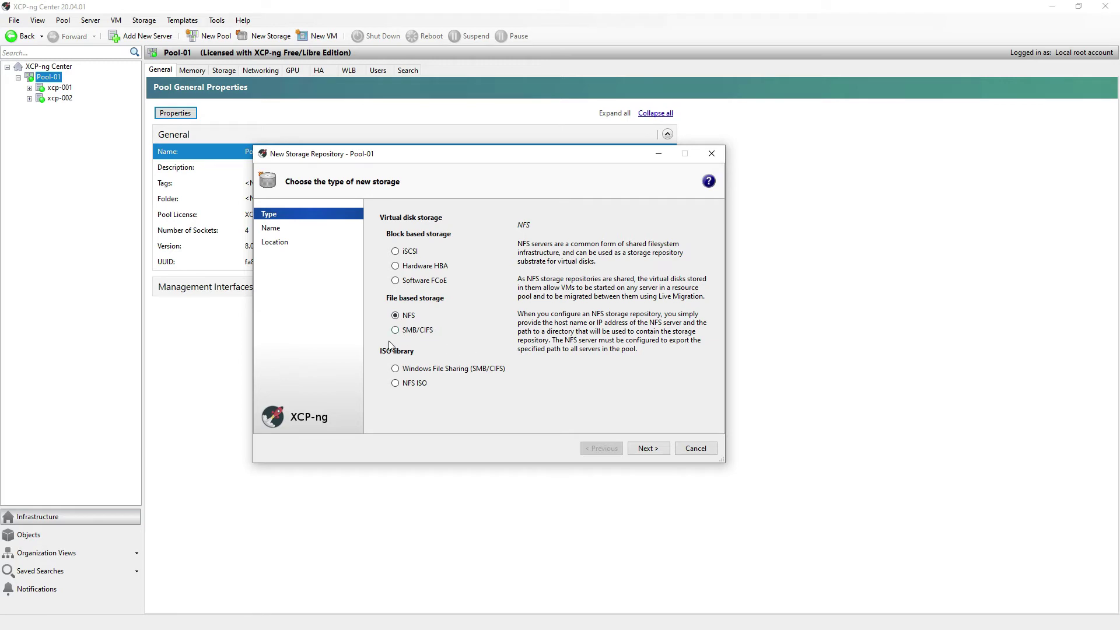
pyautogui.click(427, 369)
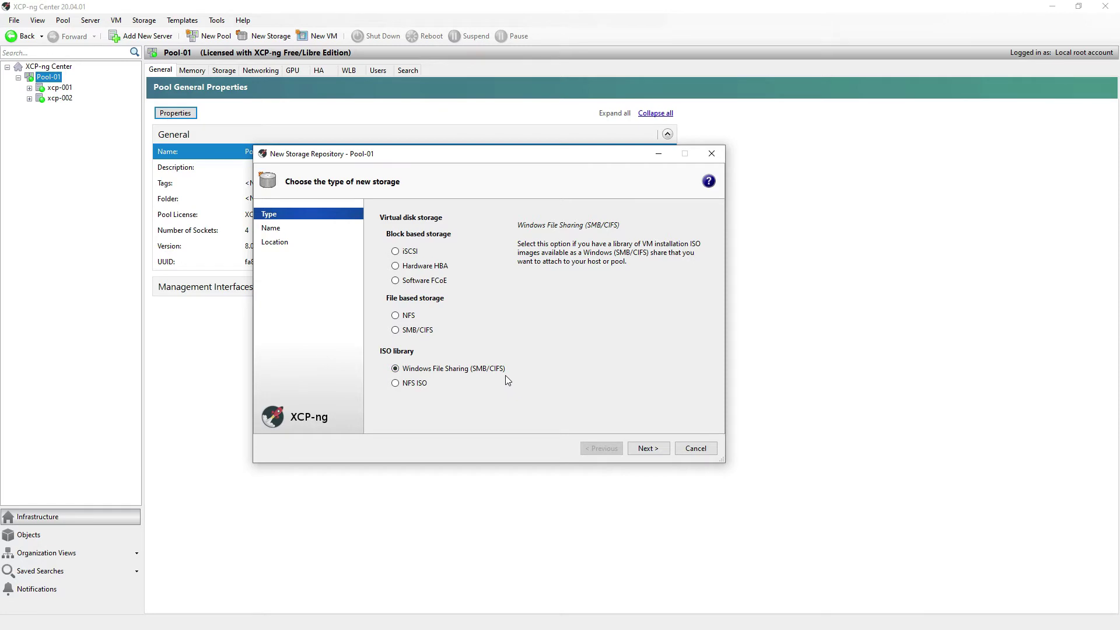
pyautogui.click(397, 383)
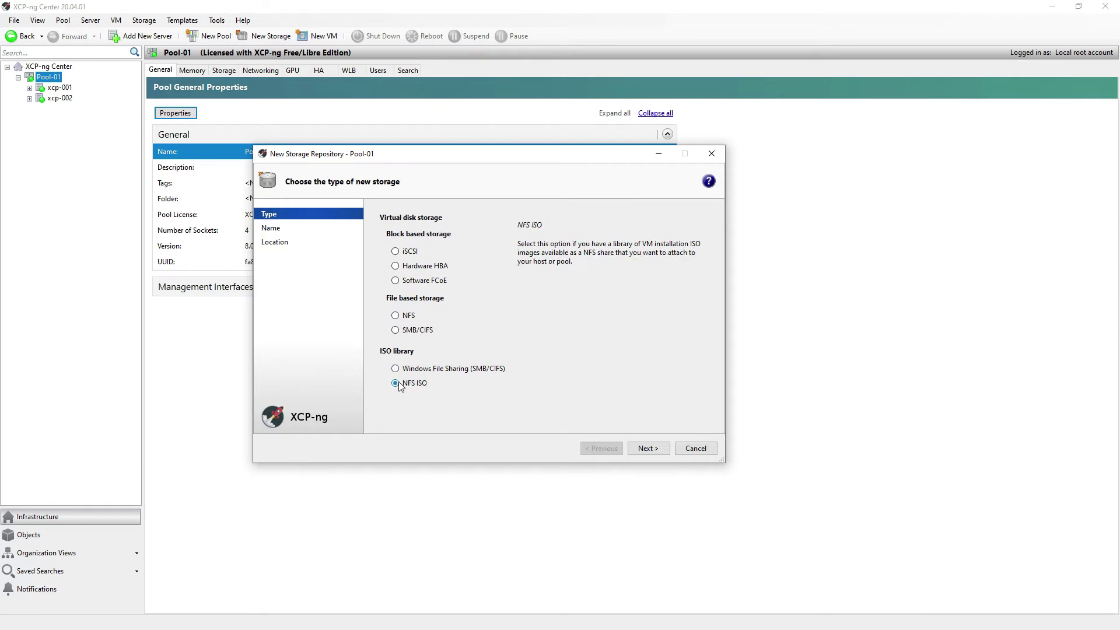
pyautogui.click(411, 371)
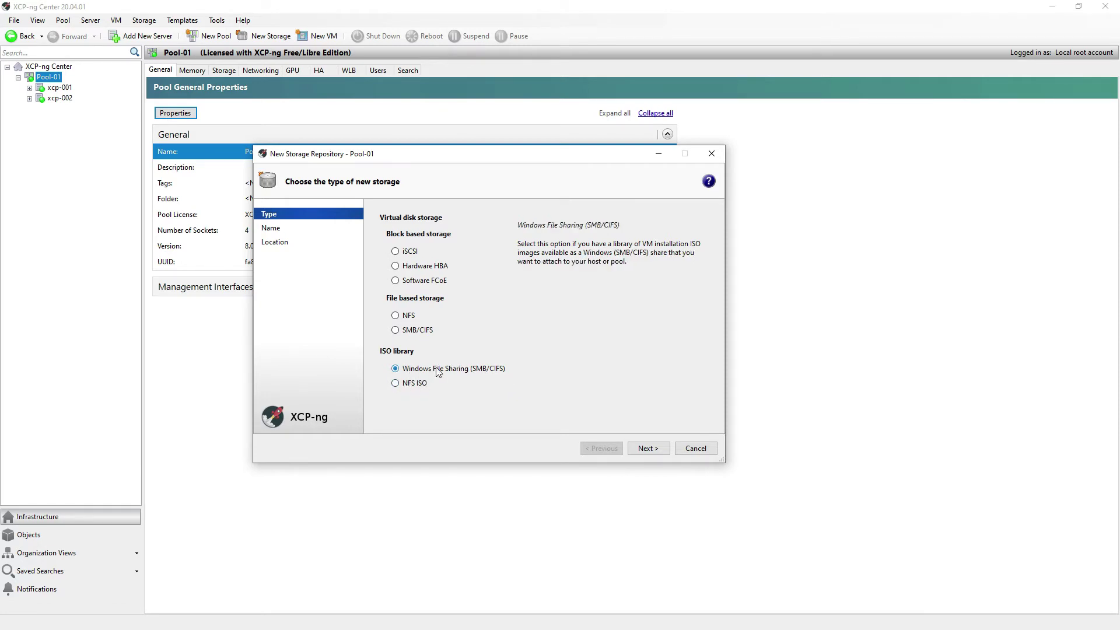
pyautogui.click(410, 253)
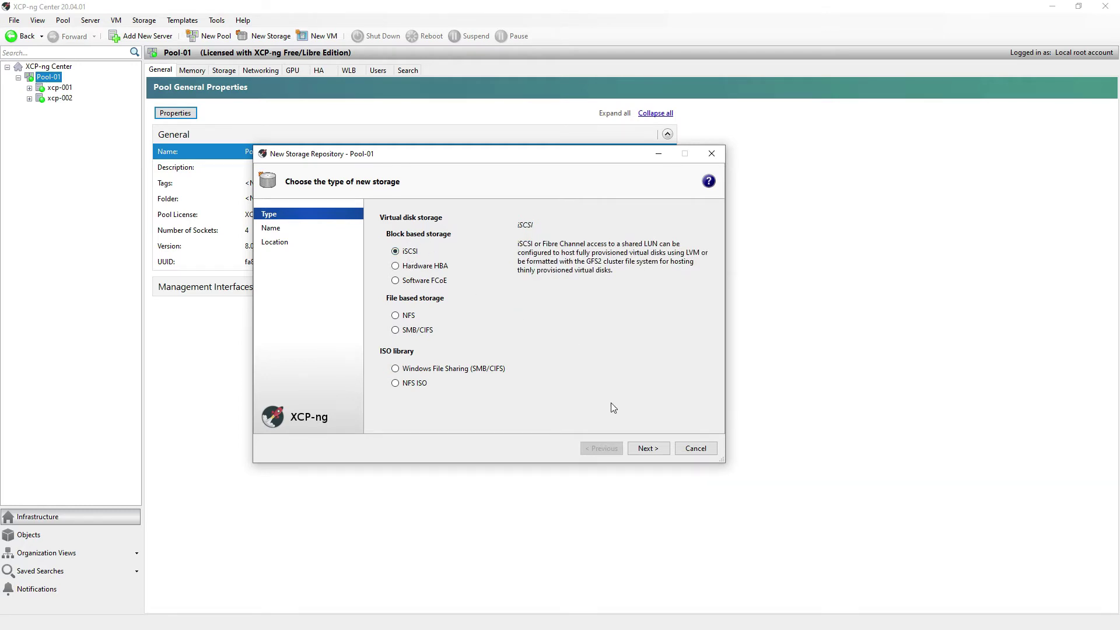
pyautogui.click(648, 448)
# - Replace the default repository name with TrueNAS and move to the location settings
pyautogui.click(535, 244)
pyautogui.moveTo(536, 245); pyautogui.dragTo(413, 246)
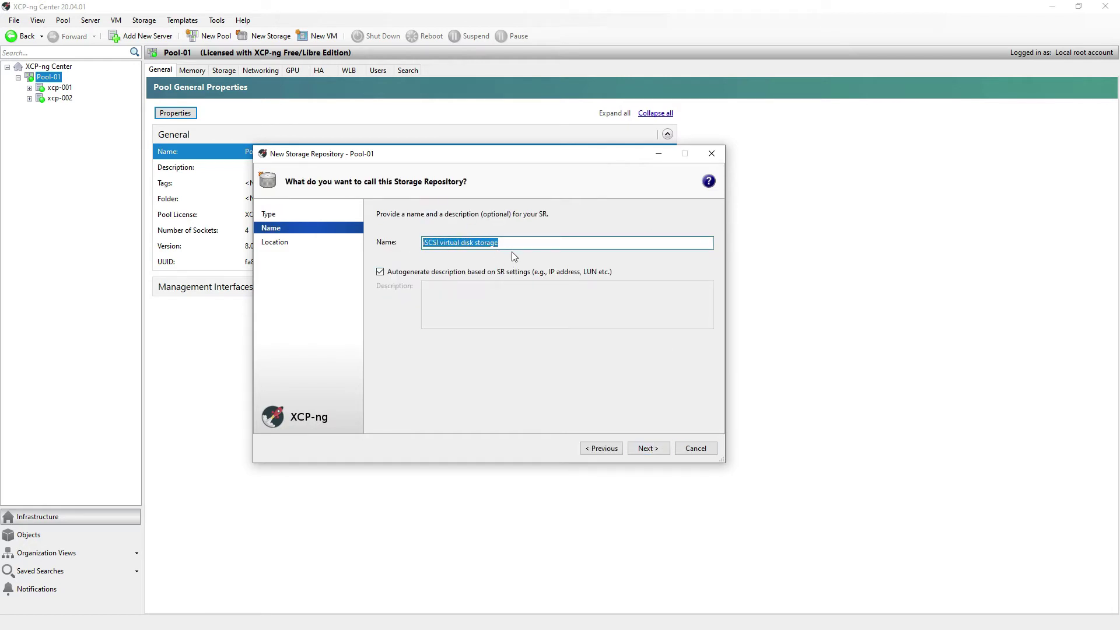
pyautogui.write('TrueNAS')
pyautogui.click(649, 450)
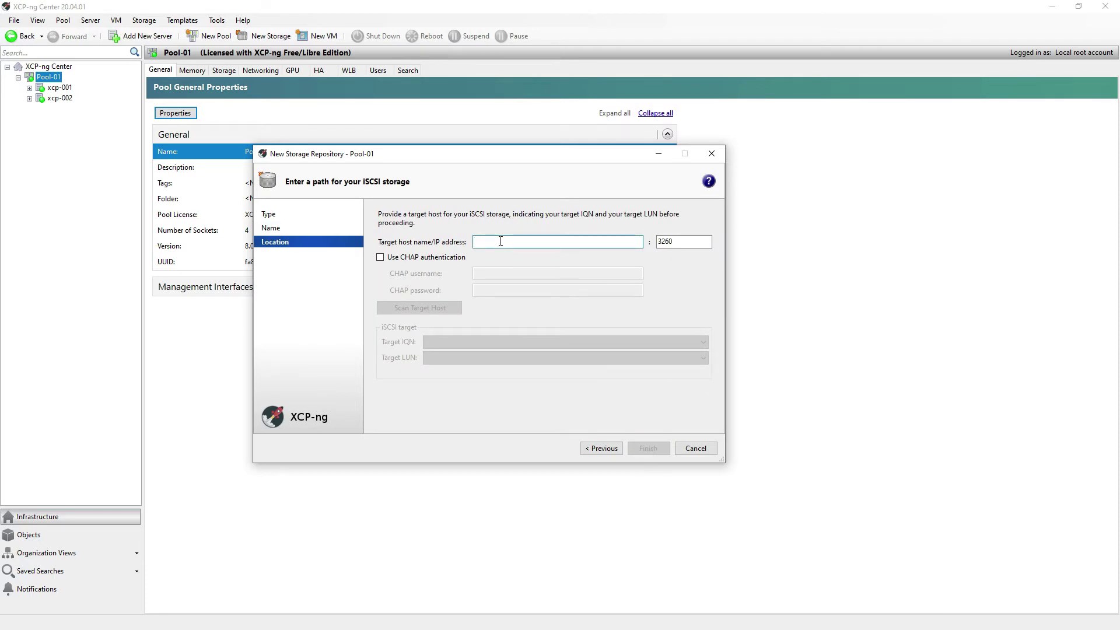
# - Scan target host 172.20.30.89 on port 3260 with CHAP left off
pyautogui.write('172.20.30.89')
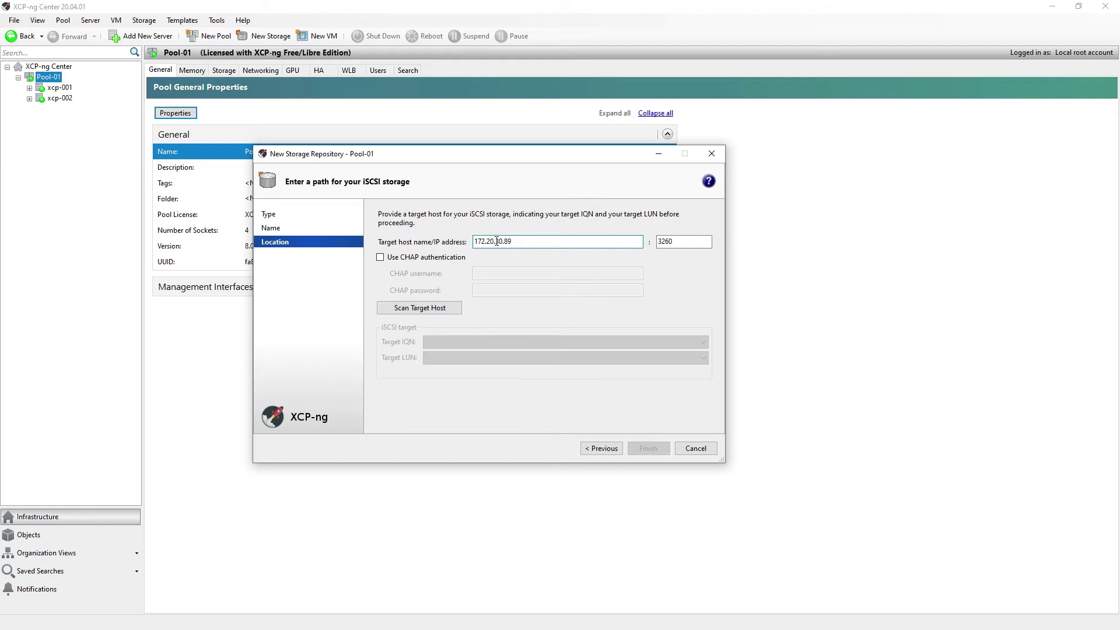
pyautogui.click(690, 244)
pyautogui.moveTo(691, 243); pyautogui.dragTo(661, 242)
pyautogui.click(382, 259)
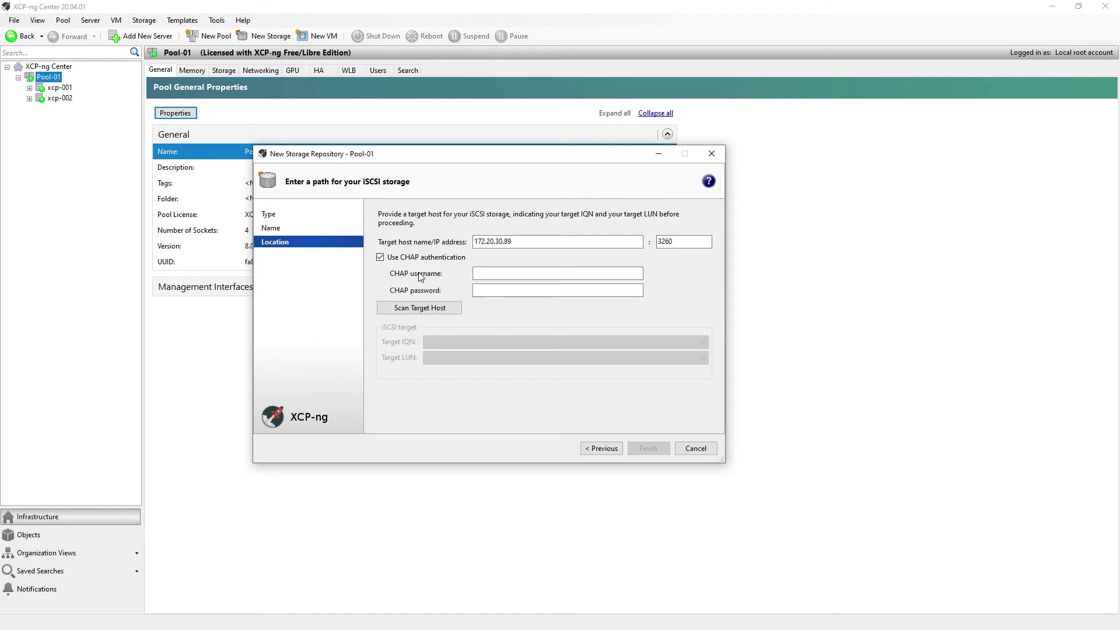
pyautogui.click(483, 272)
pyautogui.click(483, 290)
pyautogui.click(481, 273)
pyautogui.click(380, 258)
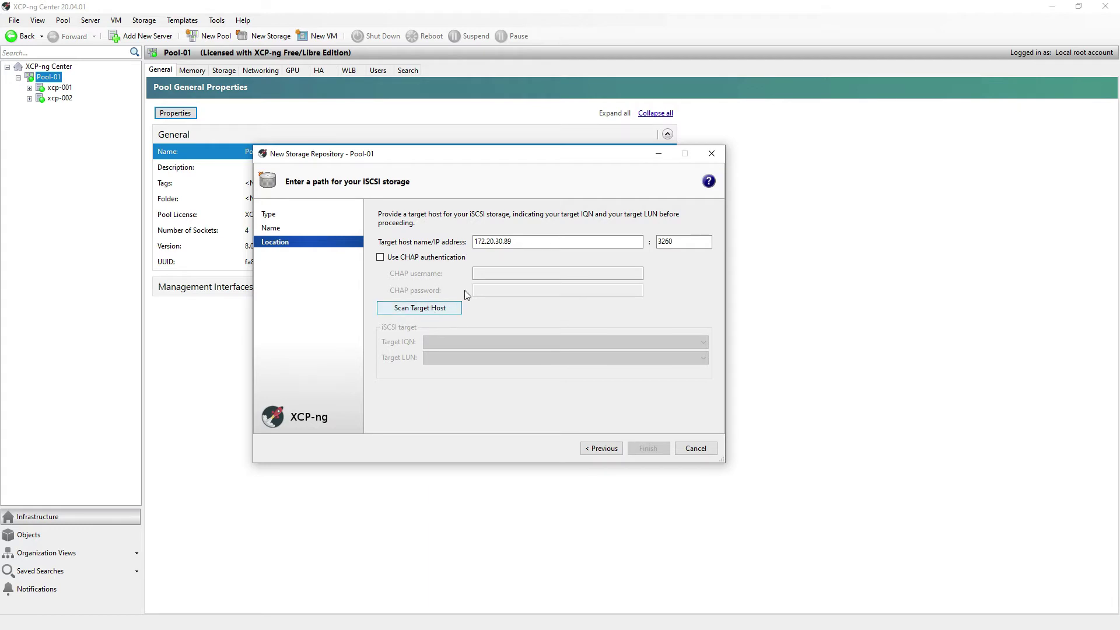
pyautogui.click(423, 305)
pyautogui.click(422, 310)
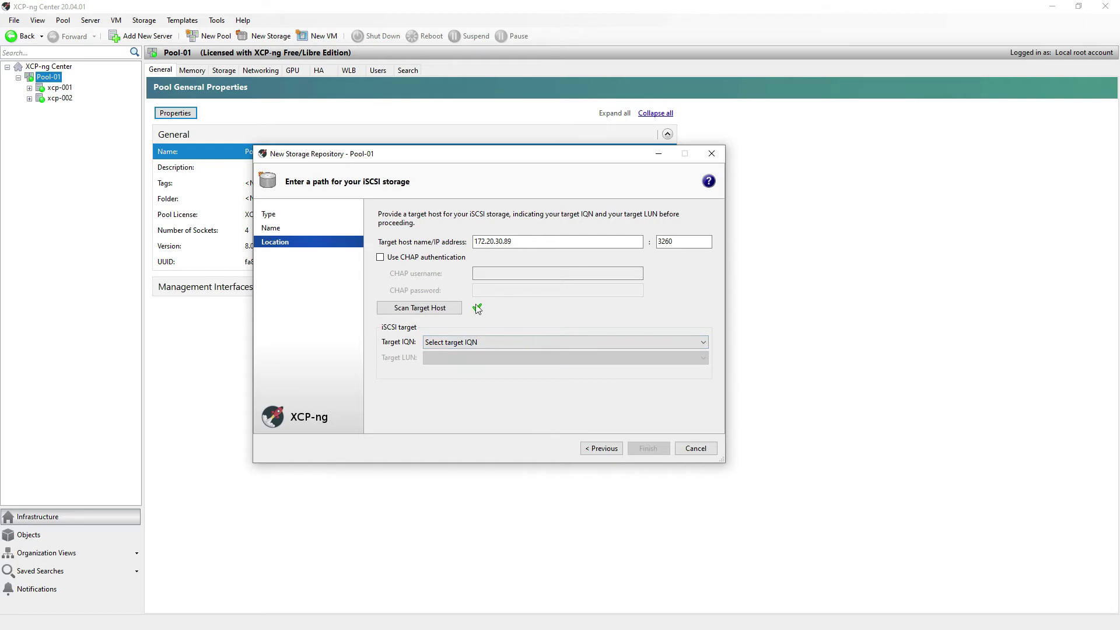
# - Select the freenas target IQN and LUN 0 (100 GB TrueNAS), then finish the wizard
pyautogui.click(508, 341)
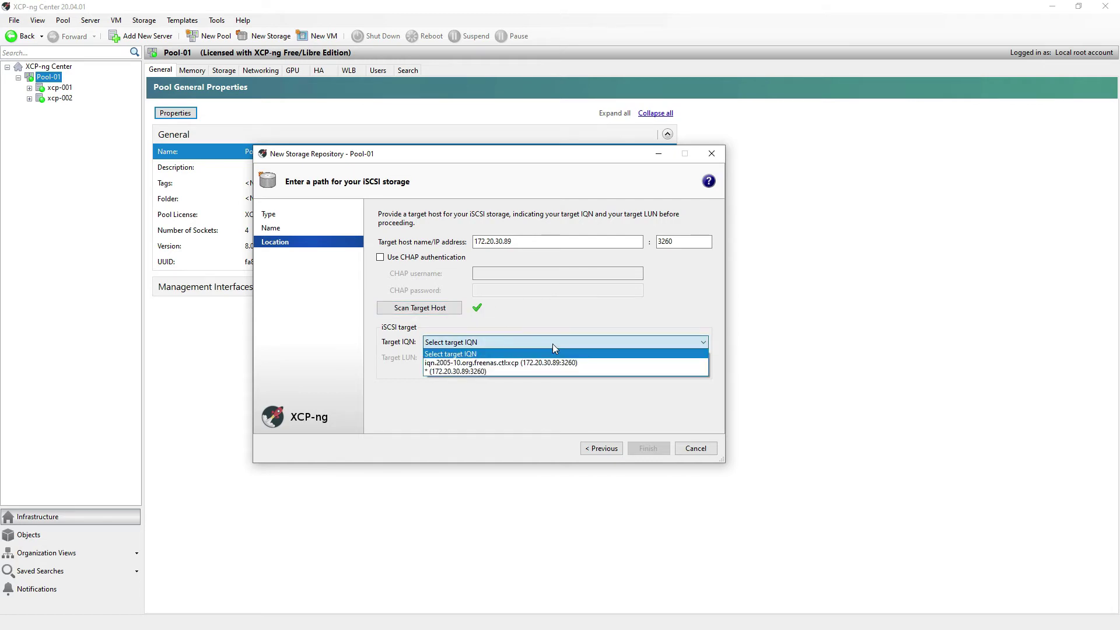
pyautogui.click(488, 363)
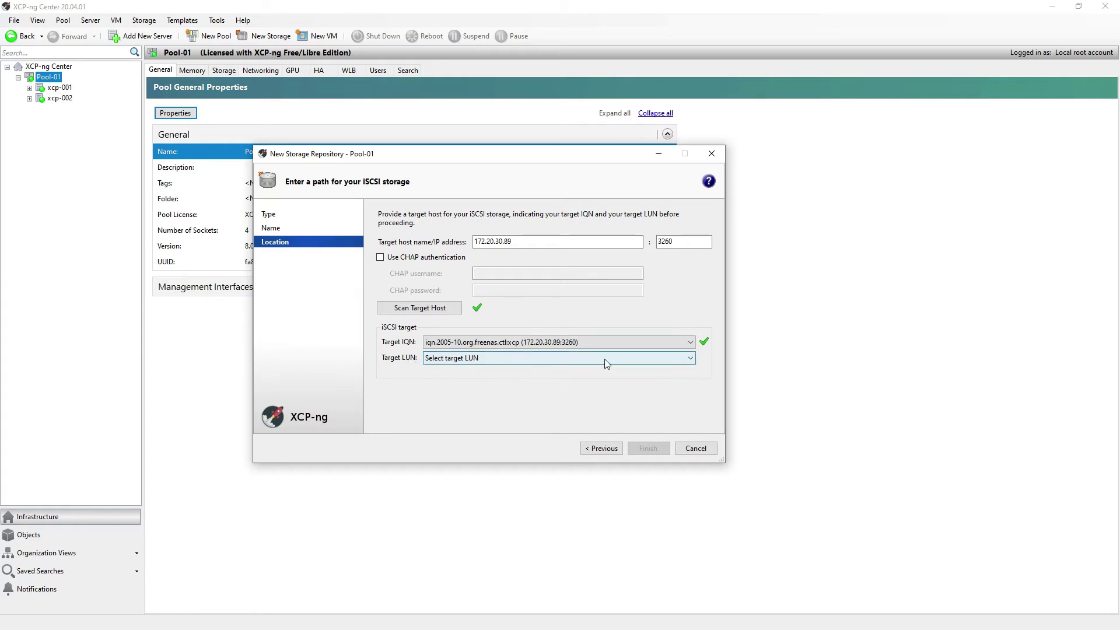
pyautogui.click(679, 359)
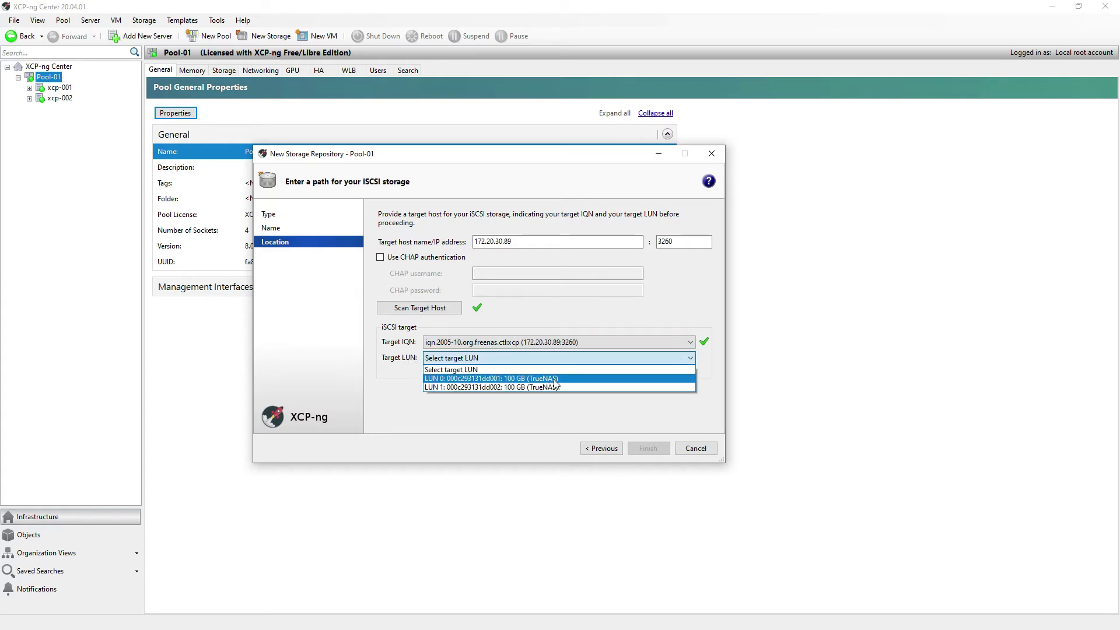
pyautogui.click(524, 380)
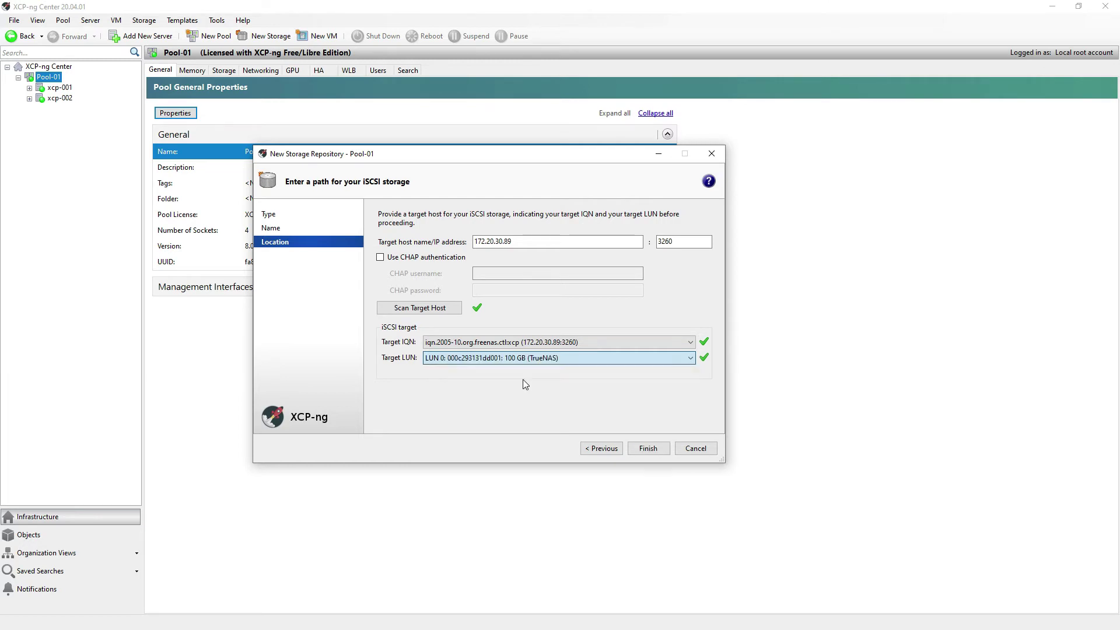
pyautogui.click(652, 453)
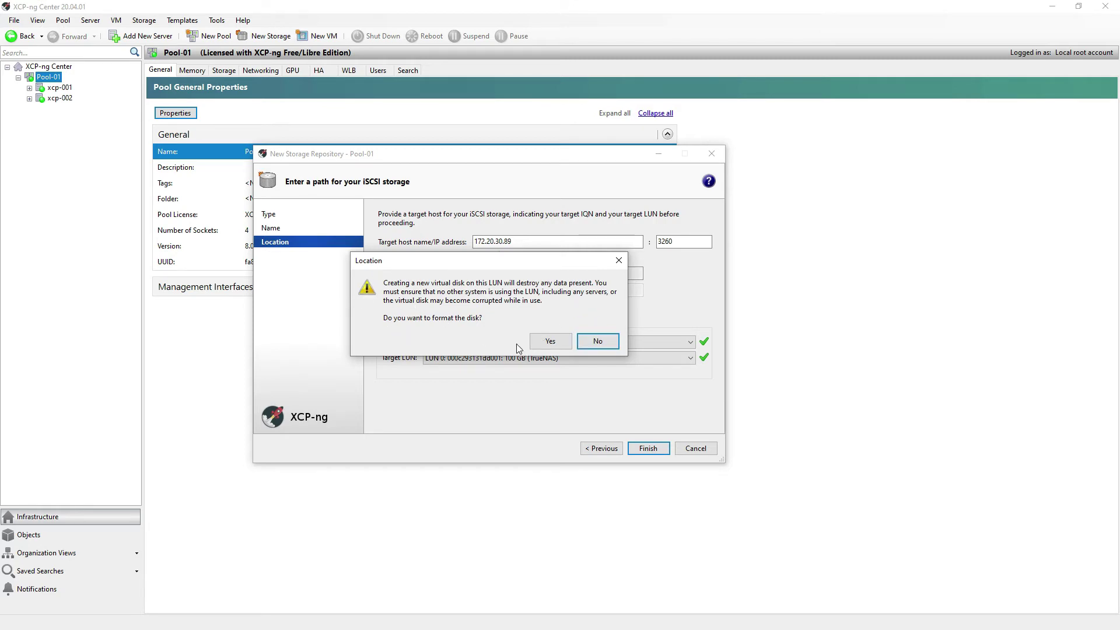
# - Confirm formatting the LUN and view the new 100 GB TrueNAS repository's properties
pyautogui.click(551, 342)
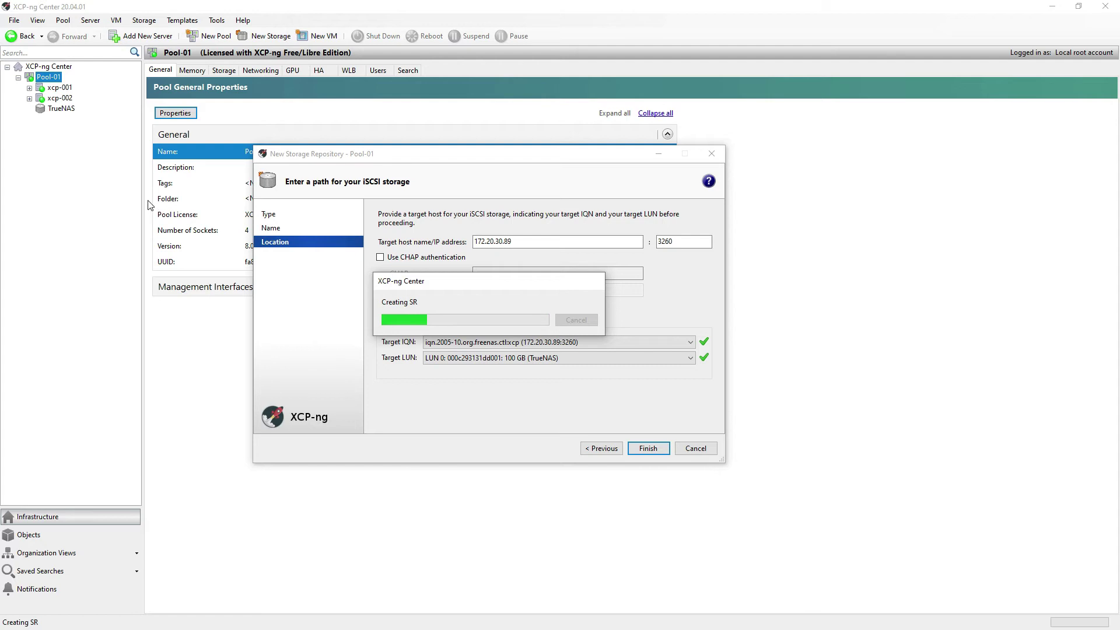
pyautogui.click(58, 110)
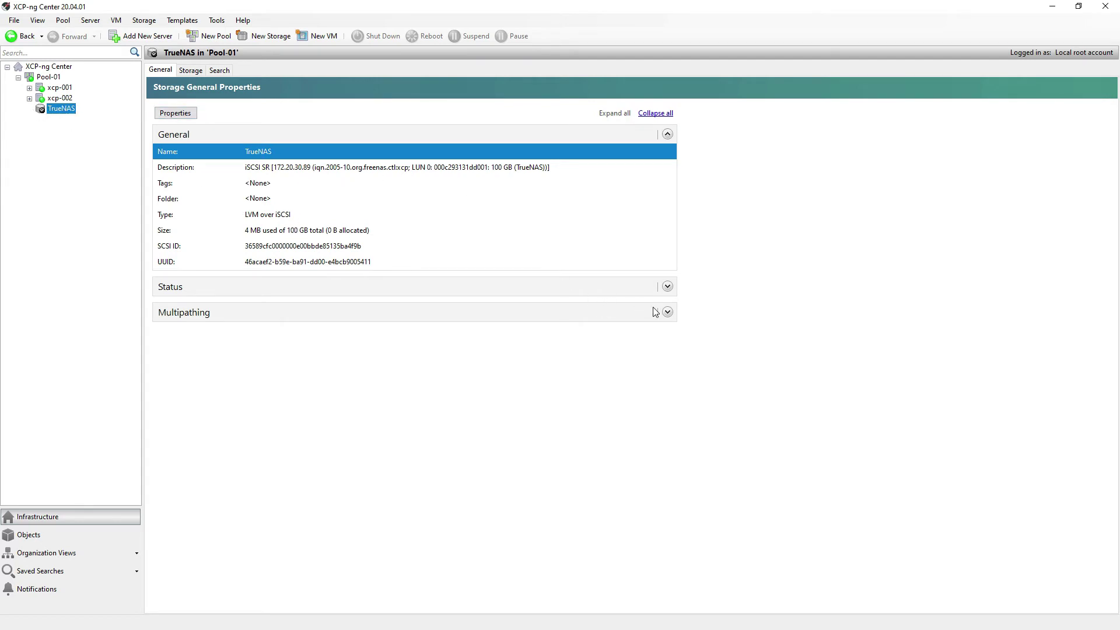
# - Check TrueNAS's status on xcp-001 and xcp-002 plus its size, SCSI ID, UUID and name
pyautogui.click(667, 287)
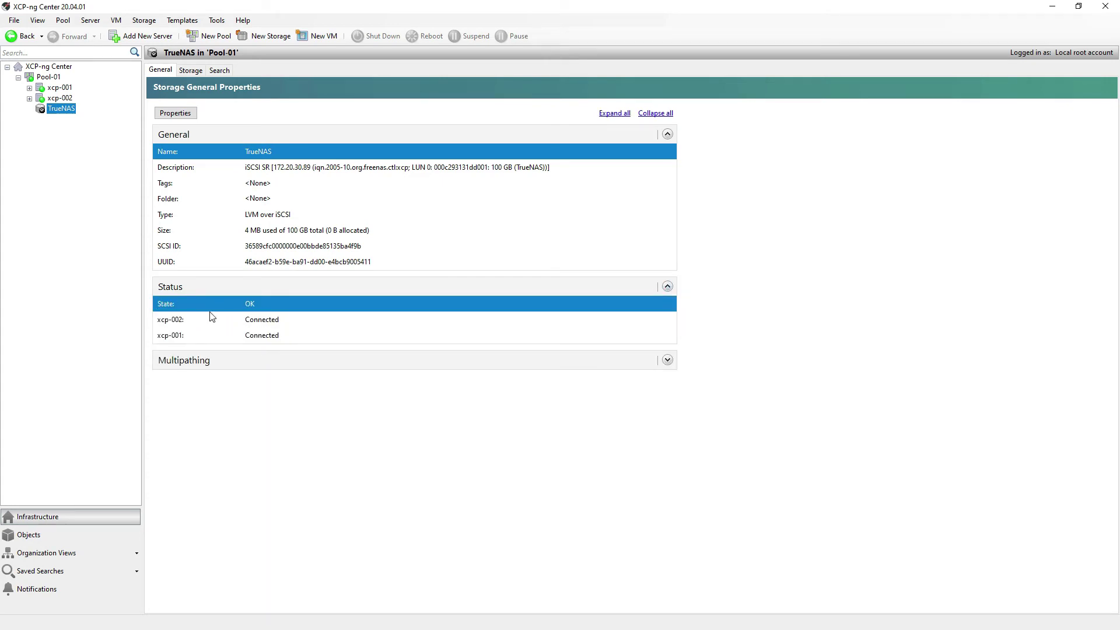
pyautogui.click(165, 337)
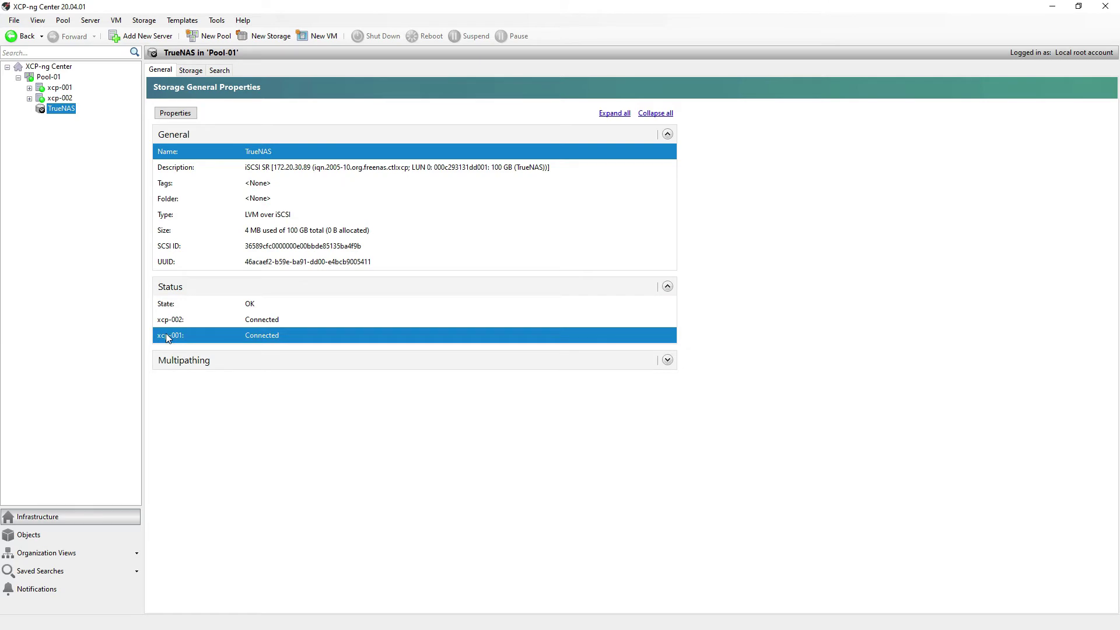
pyautogui.click(184, 321)
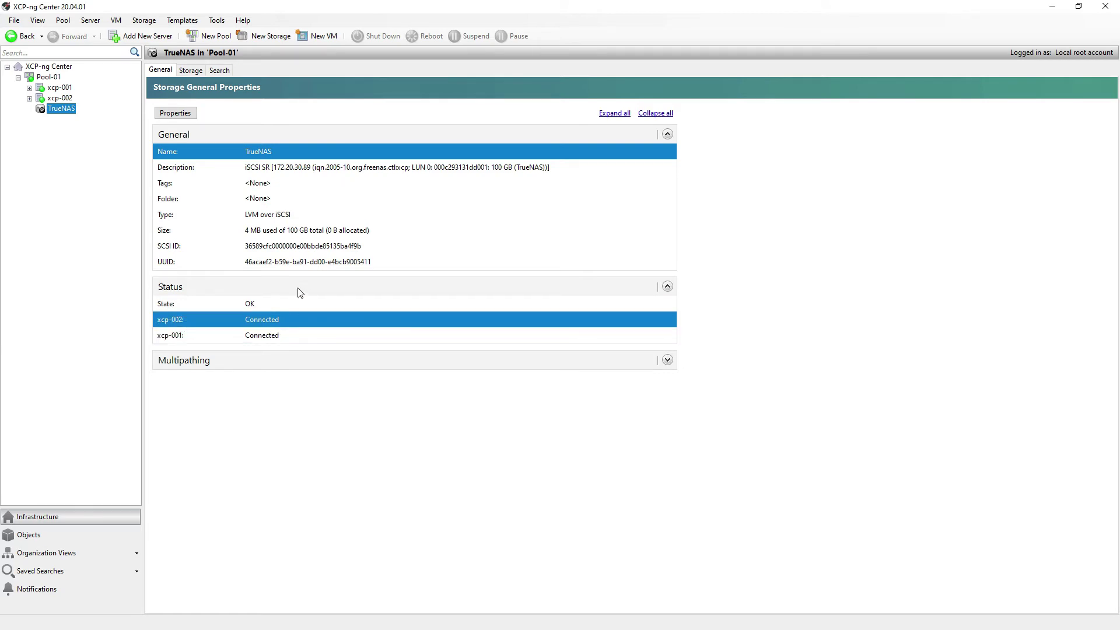
pyautogui.click(247, 232)
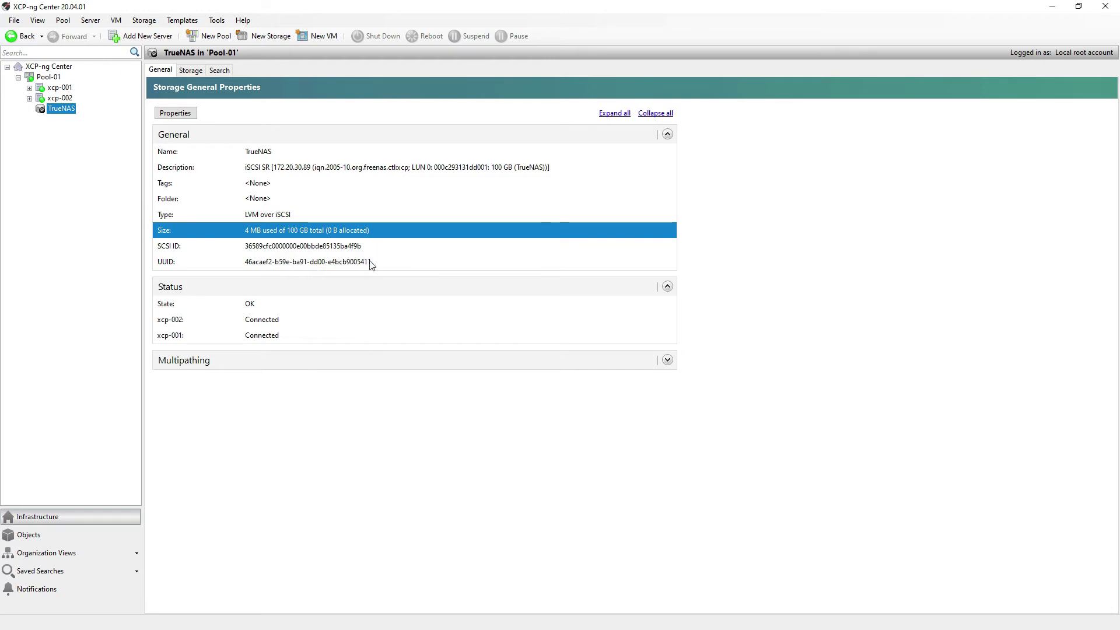
pyautogui.click(330, 249)
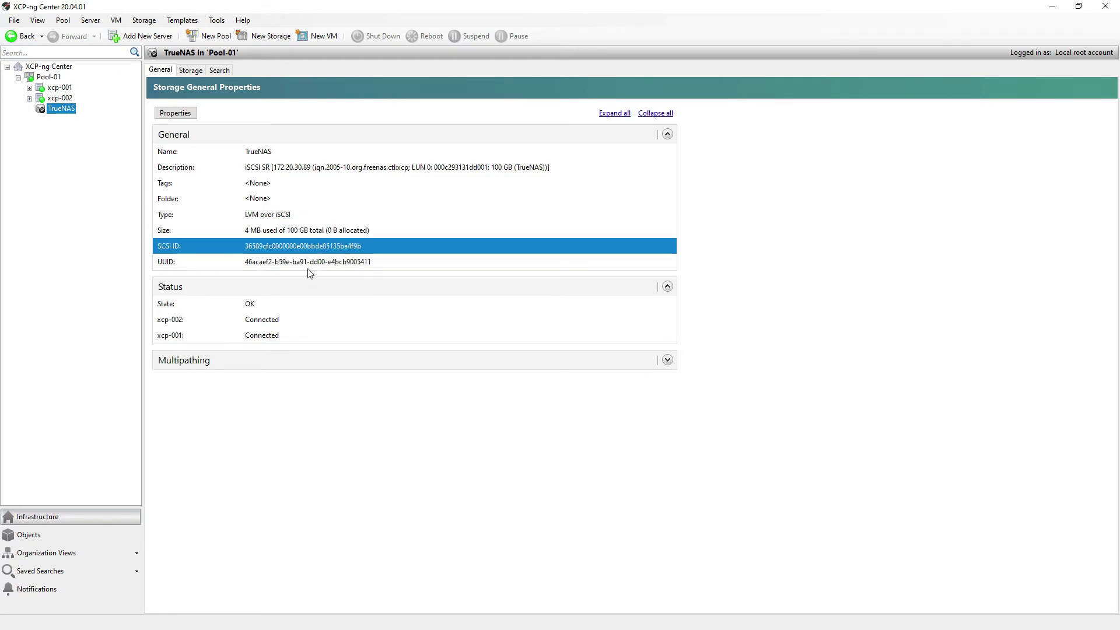
pyautogui.click(324, 266)
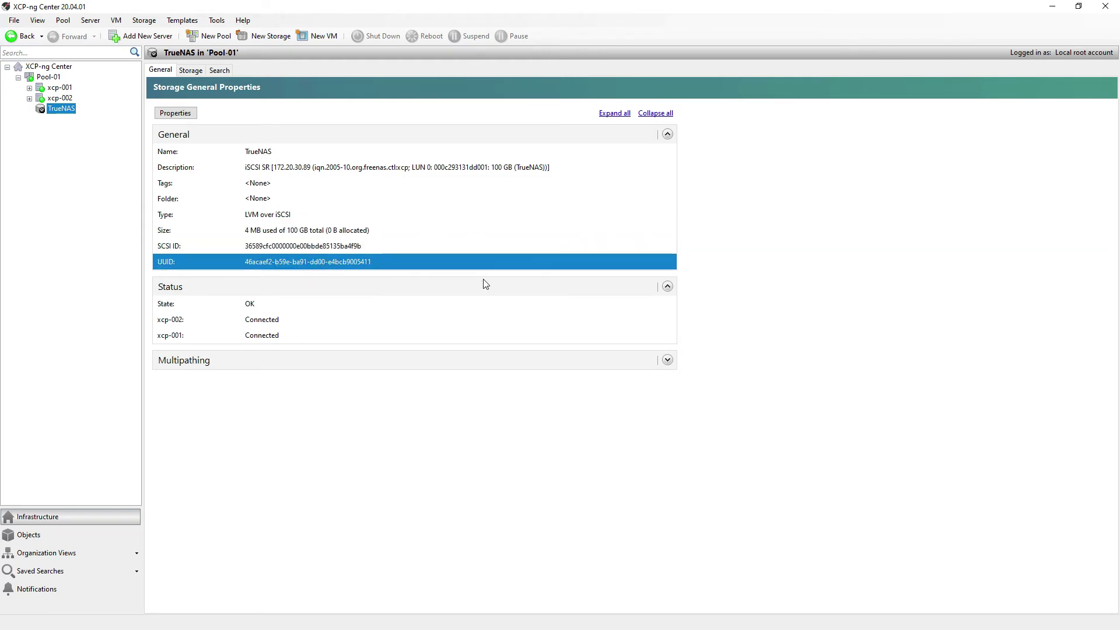
pyautogui.click(319, 169)
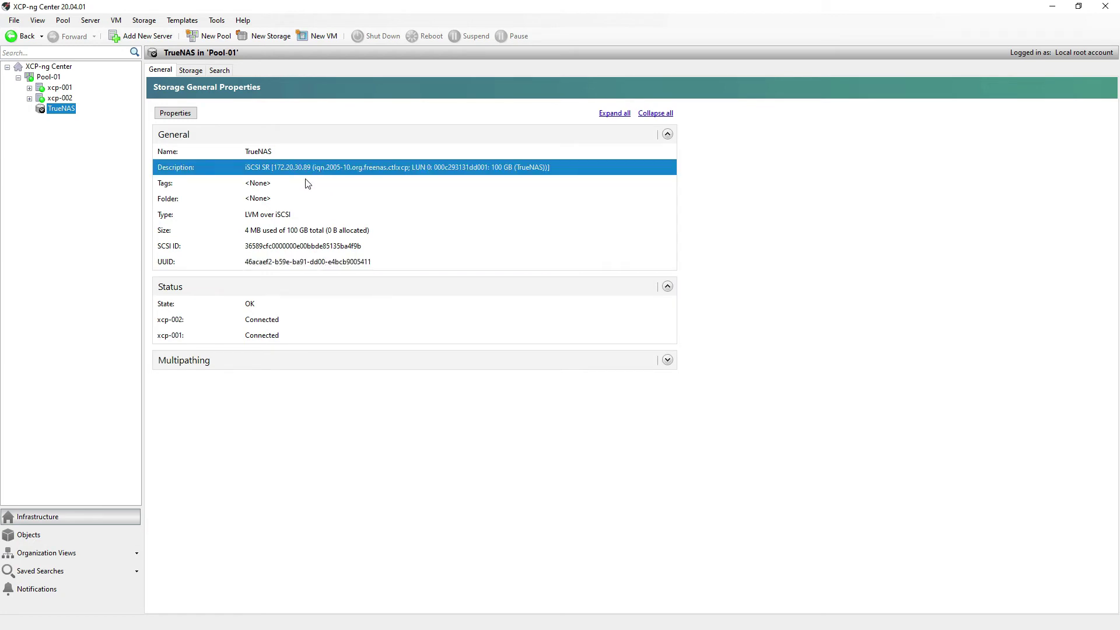
pyautogui.click(206, 187)
pyautogui.click(217, 205)
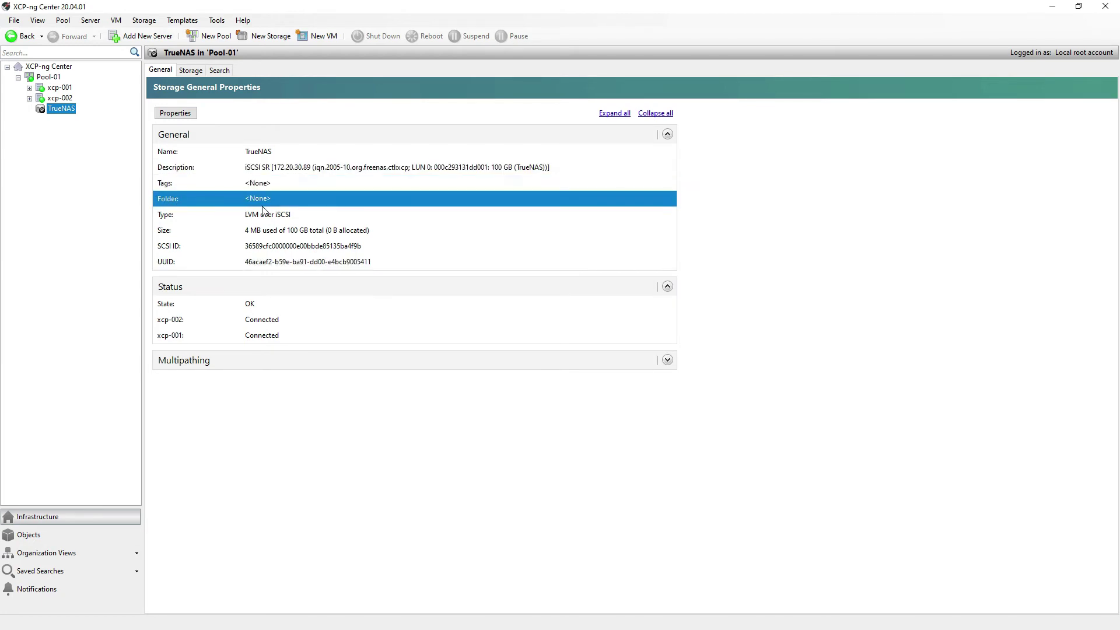
pyautogui.click(261, 155)
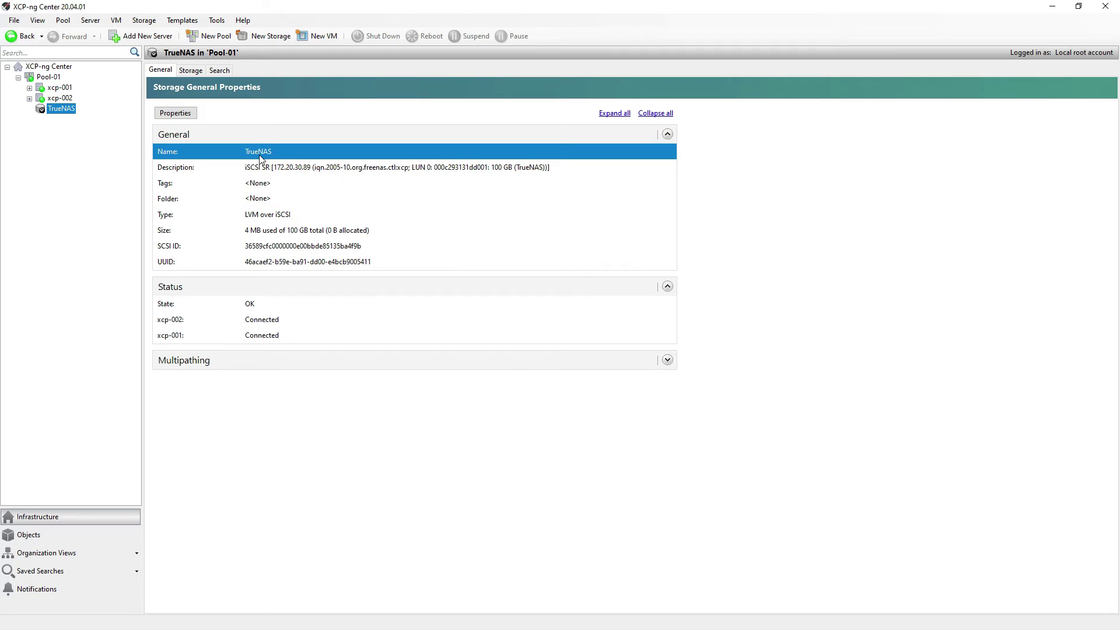
# - Browse TrueNAS's Storage and Search tabs, return to General, and start another repository
pyautogui.click(191, 71)
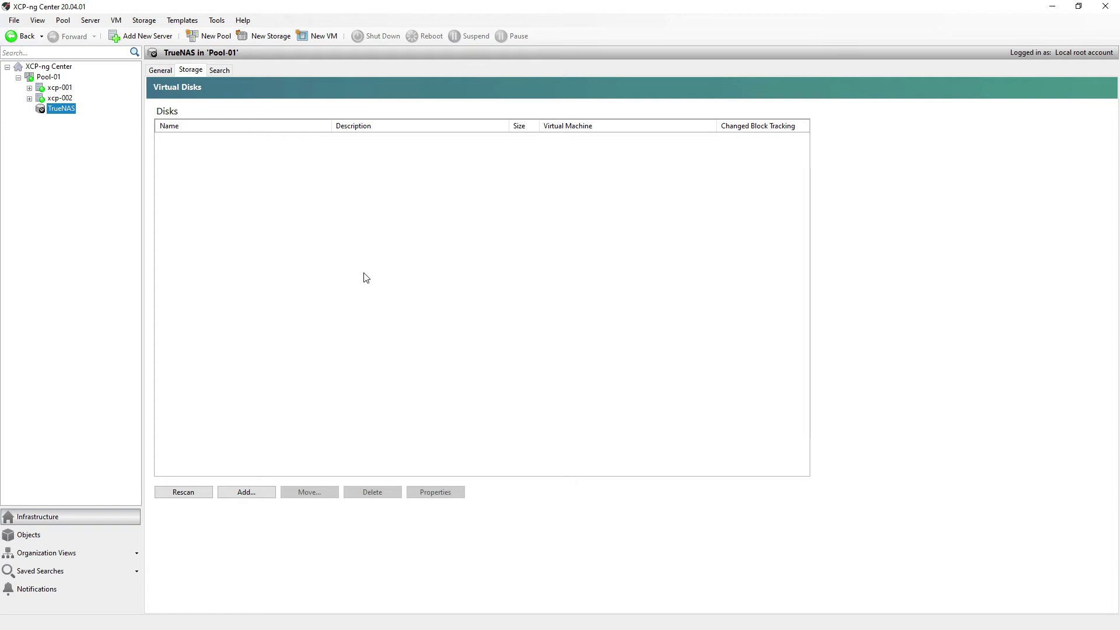
pyautogui.click(219, 70)
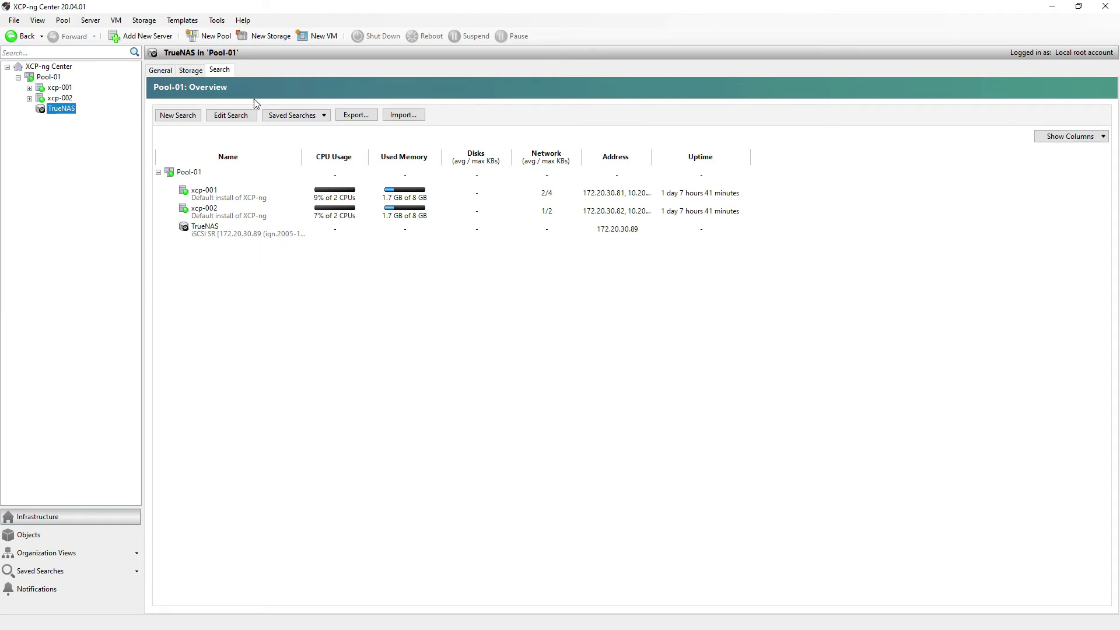
pyautogui.click(156, 71)
pyautogui.click(189, 72)
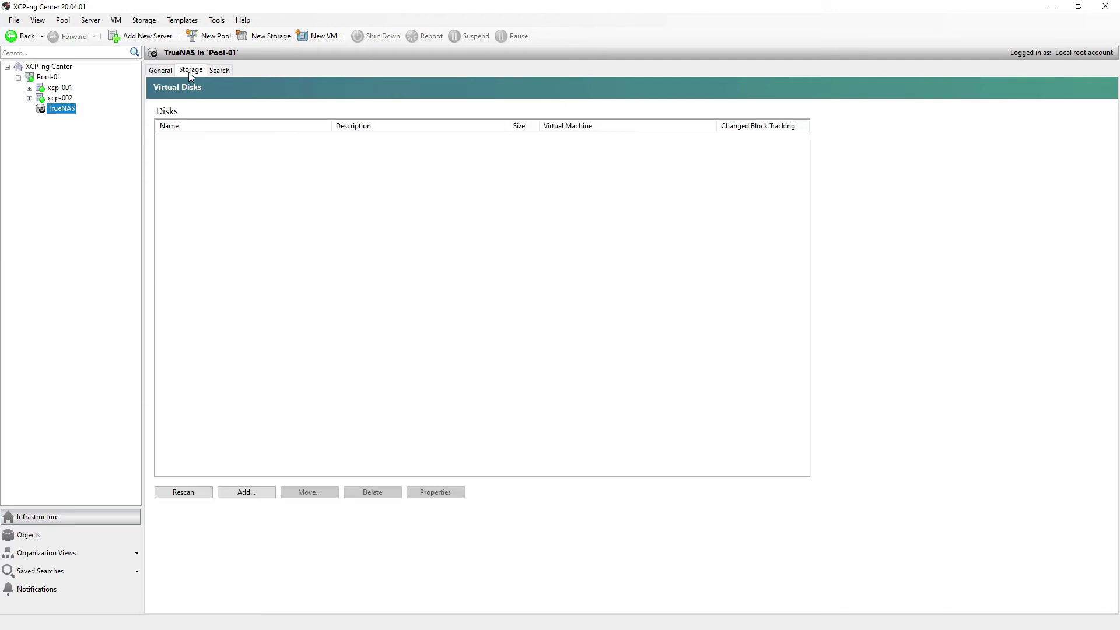
pyautogui.click(167, 73)
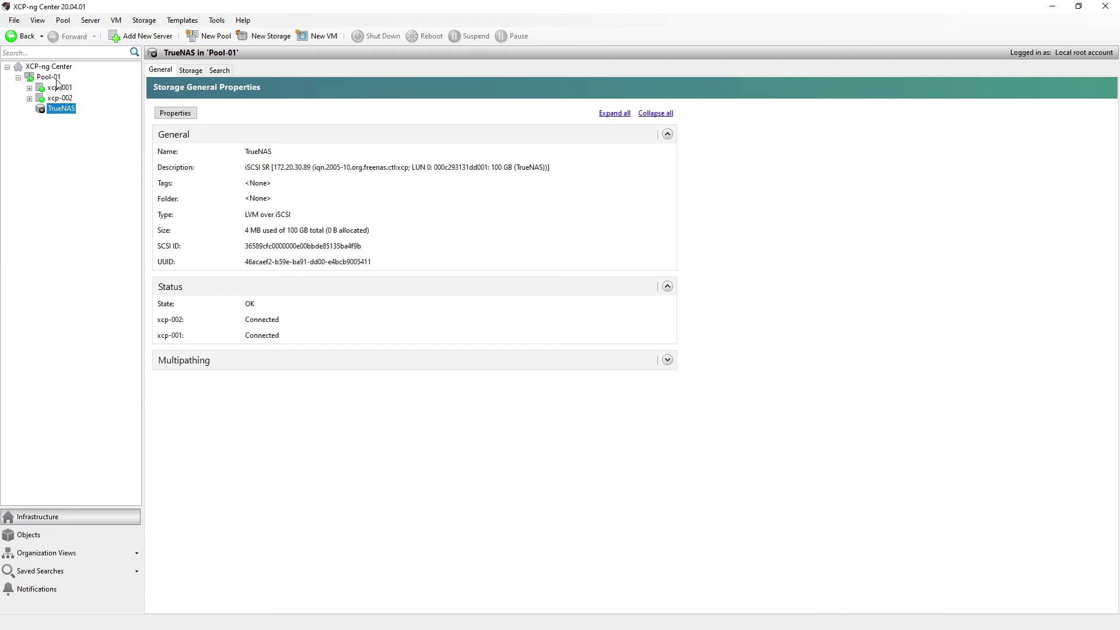
pyautogui.click(262, 38)
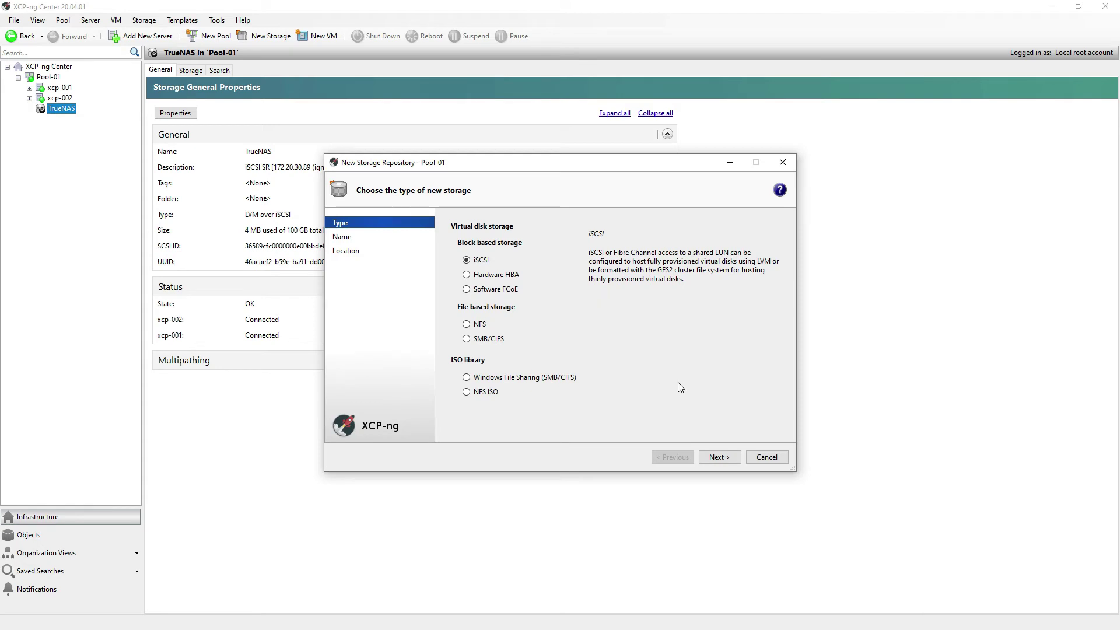
# - Create an iSCSI repository named TreuNAS2 and scan target host 172.20.30.89
pyautogui.click(722, 458)
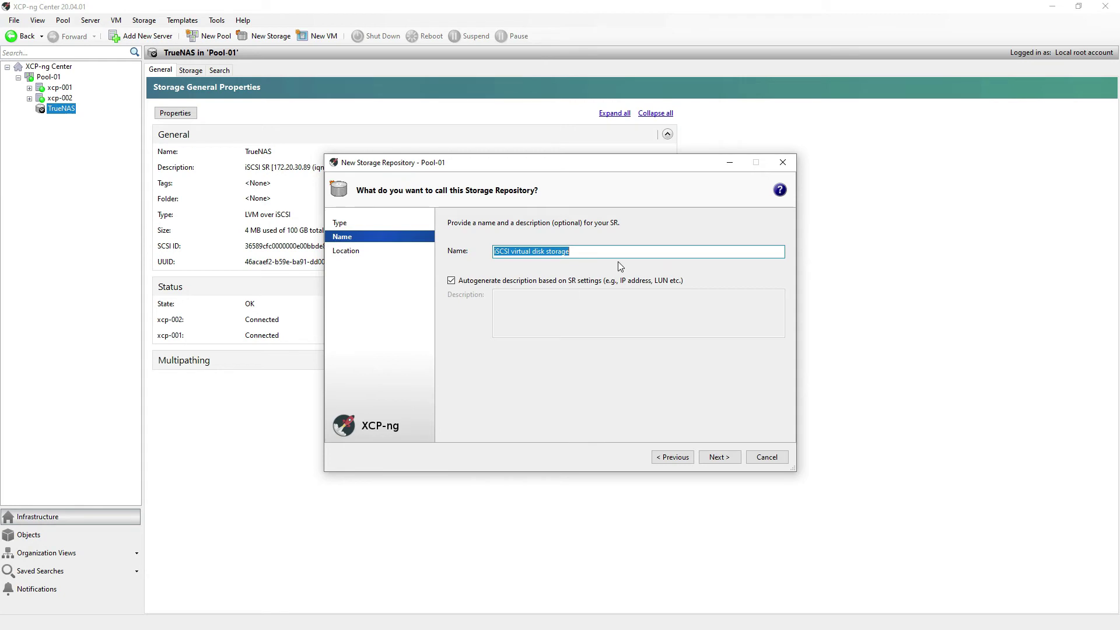
pyautogui.write('TreuNAS2')
pyautogui.click(731, 455)
pyautogui.write('172.20.30.89')
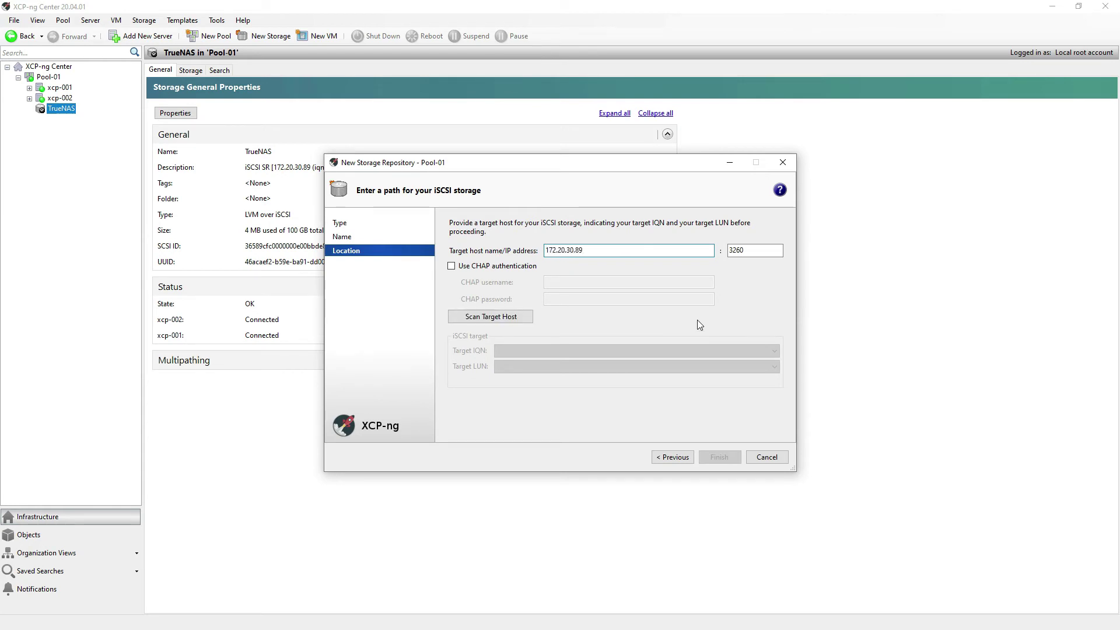
pyautogui.click(491, 317)
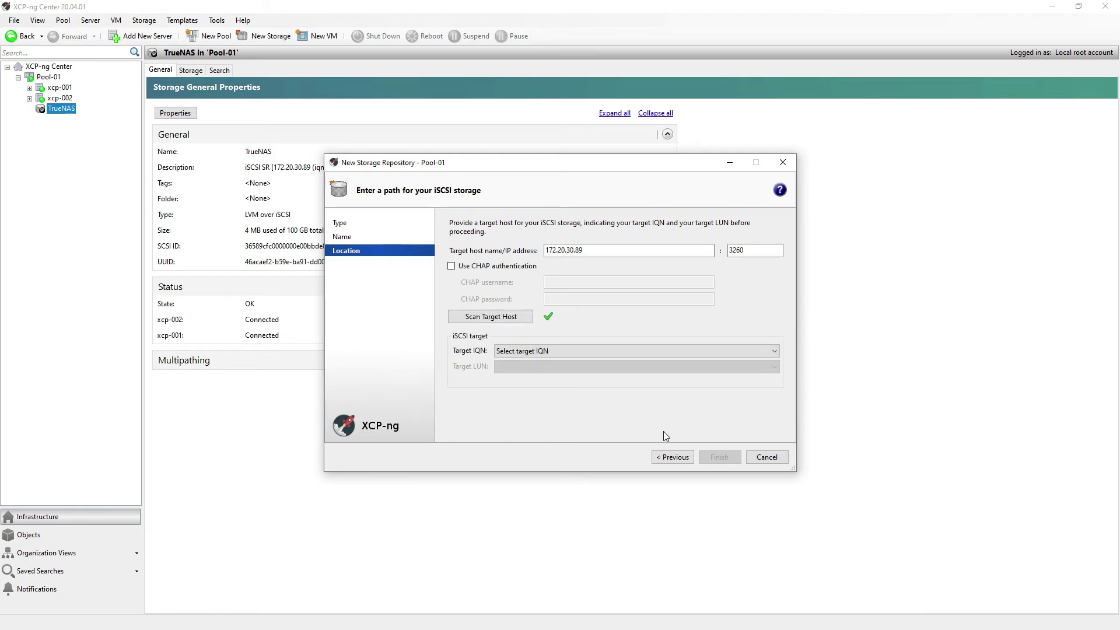
# - Pick the iqn.2005-10.org.freenas.ctl:xcp target and LUN 1, finish, and confirm formatting
pyautogui.click(543, 351)
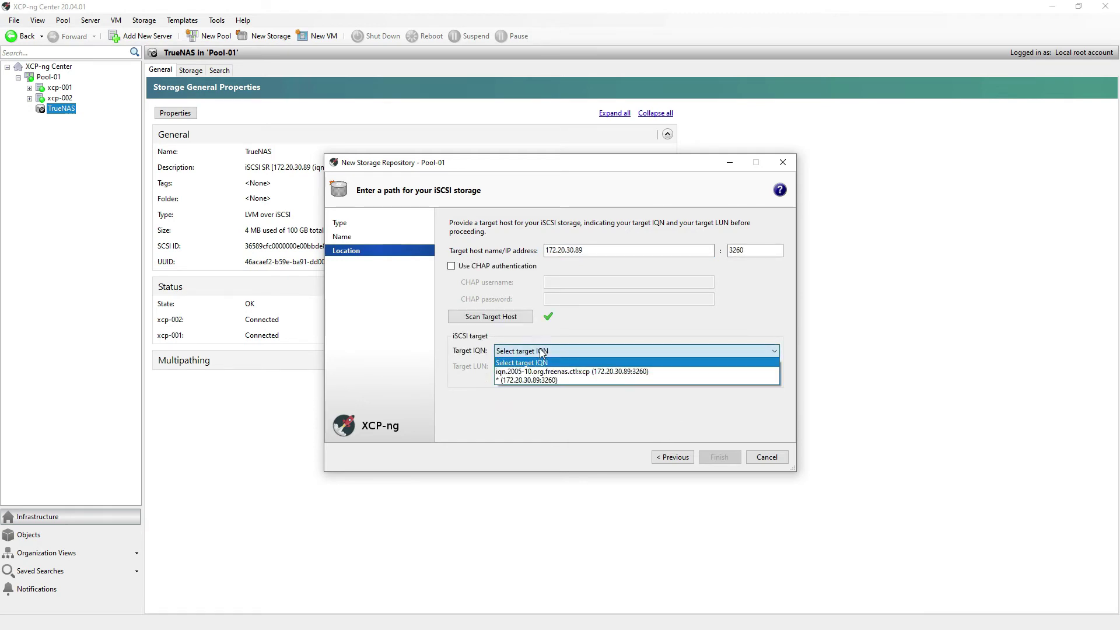
pyautogui.click(586, 372)
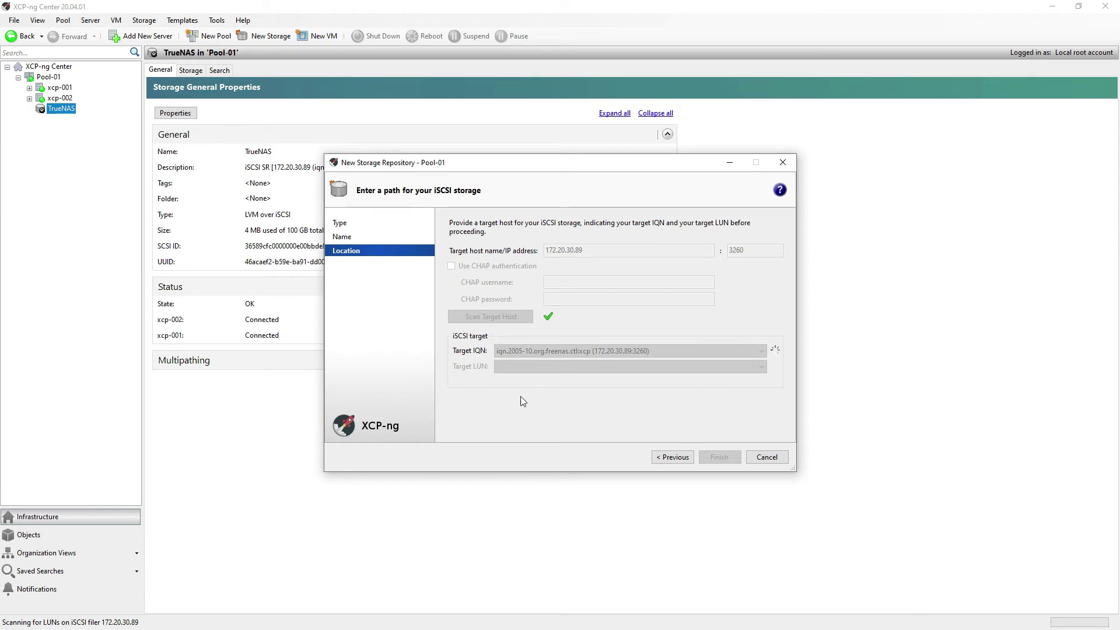
pyautogui.click(611, 367)
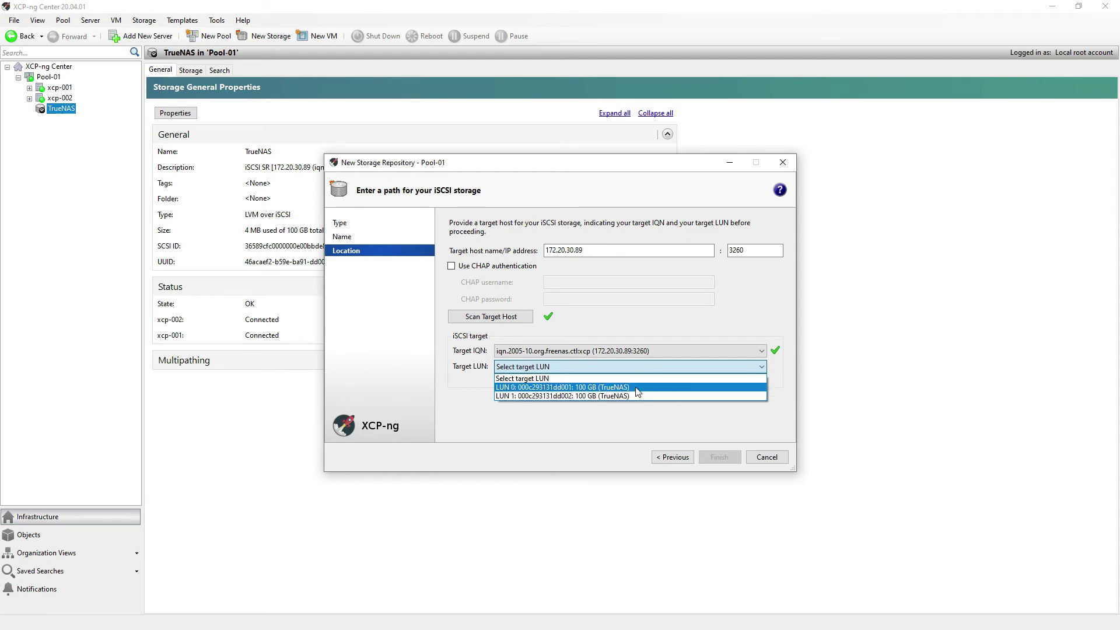
pyautogui.click(600, 395)
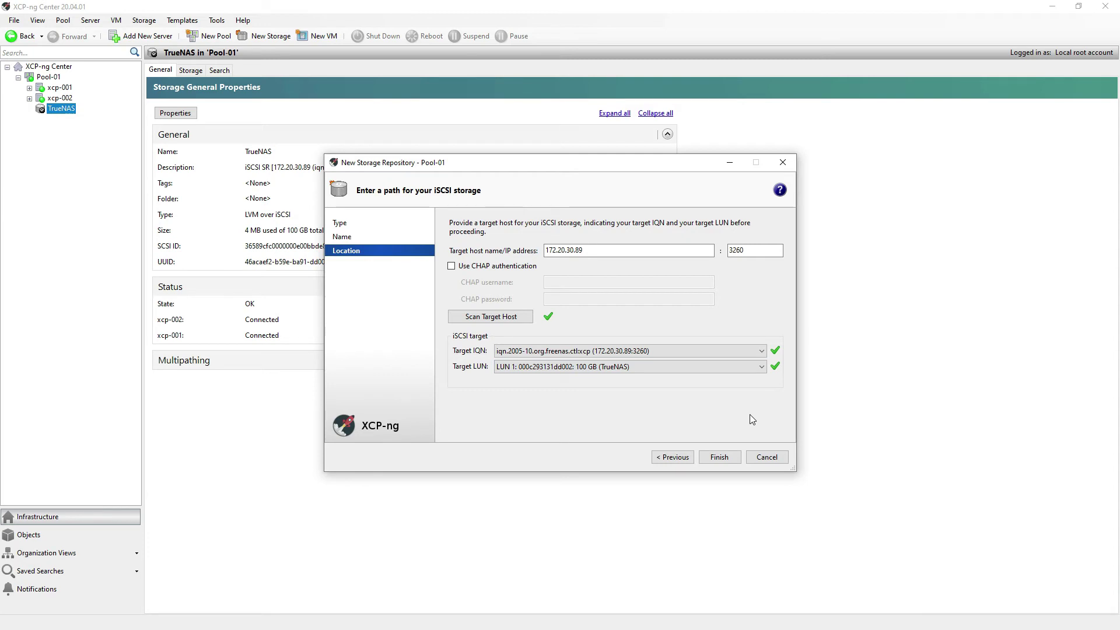
pyautogui.click(722, 458)
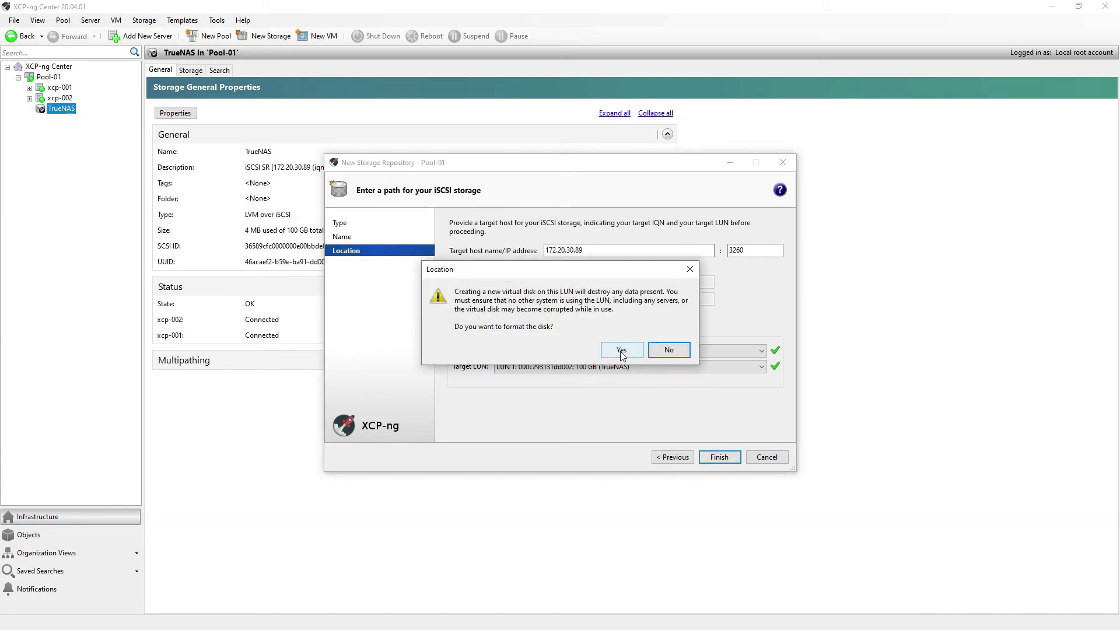
pyautogui.click(622, 351)
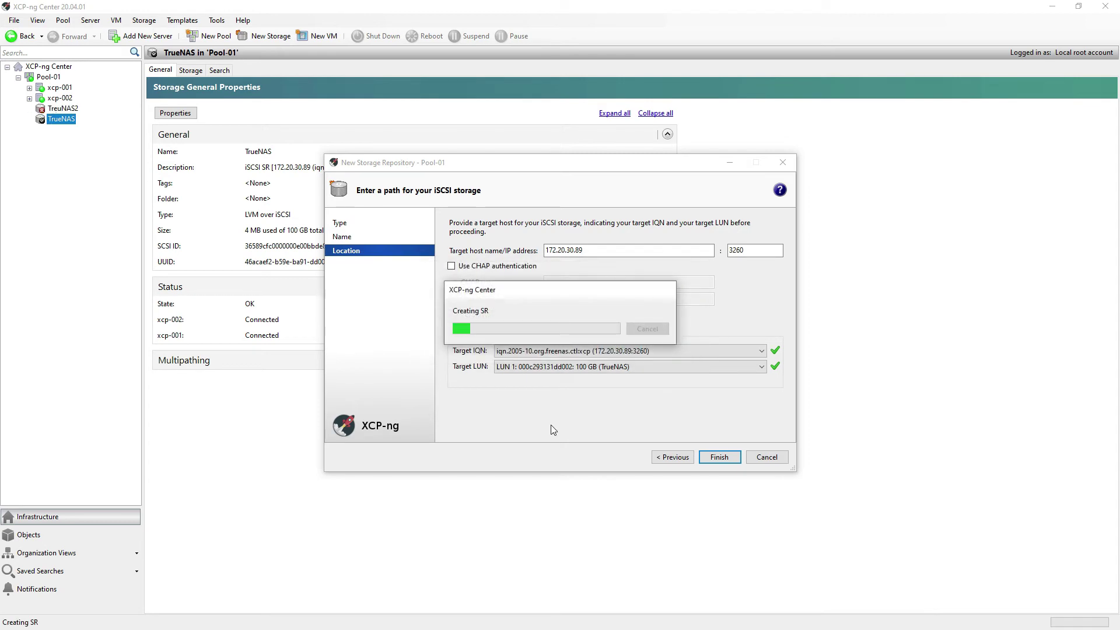
# - Compare TreuNAS2's properties with TrueNAS's in the resource tree
pyautogui.click(66, 110)
pyautogui.click(68, 119)
pyautogui.click(64, 110)
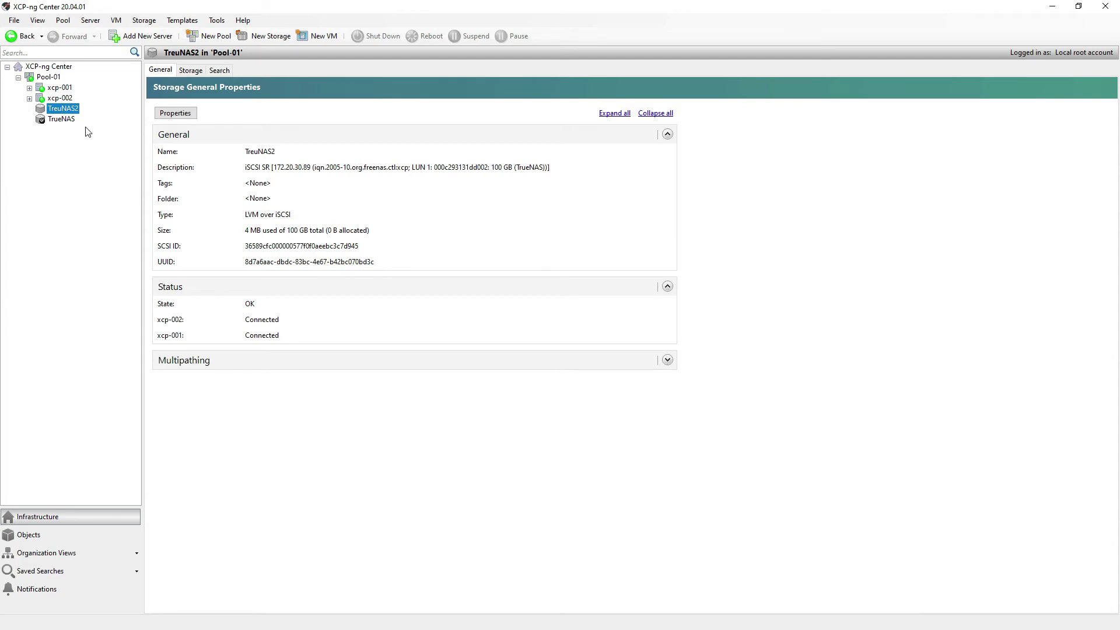
pyautogui.click(62, 119)
pyautogui.click(60, 109)
# - Rename TreuNAS2 to iSCSI-01 with description 'LUN1 do storage TrueNAS' and save
pyautogui.click(175, 112)
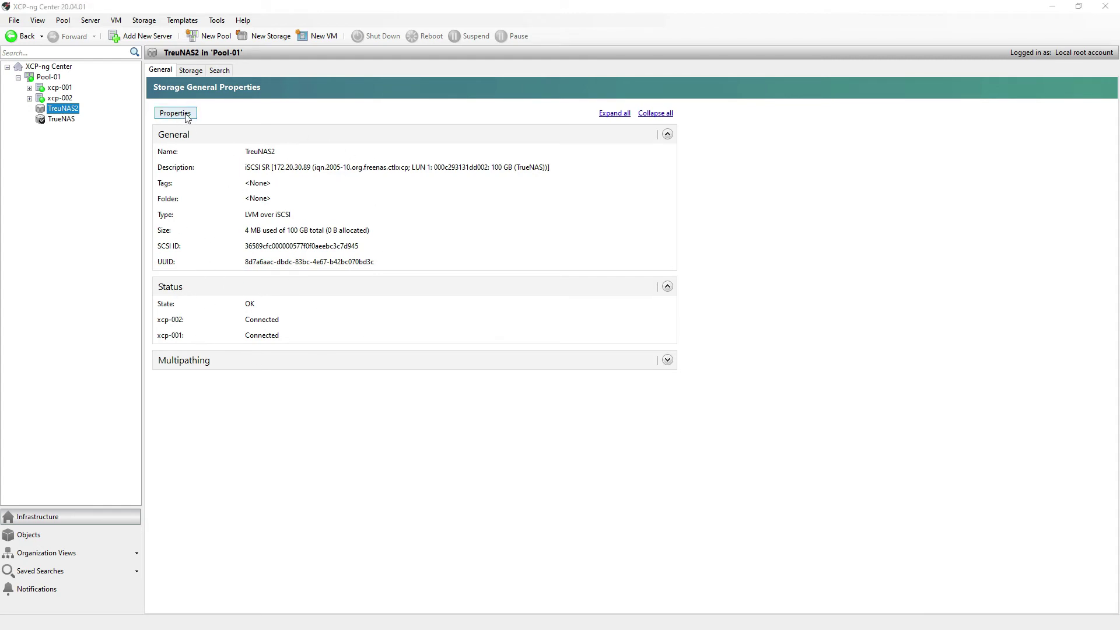
pyautogui.moveTo(500, 159); pyautogui.dragTo(436, 140)
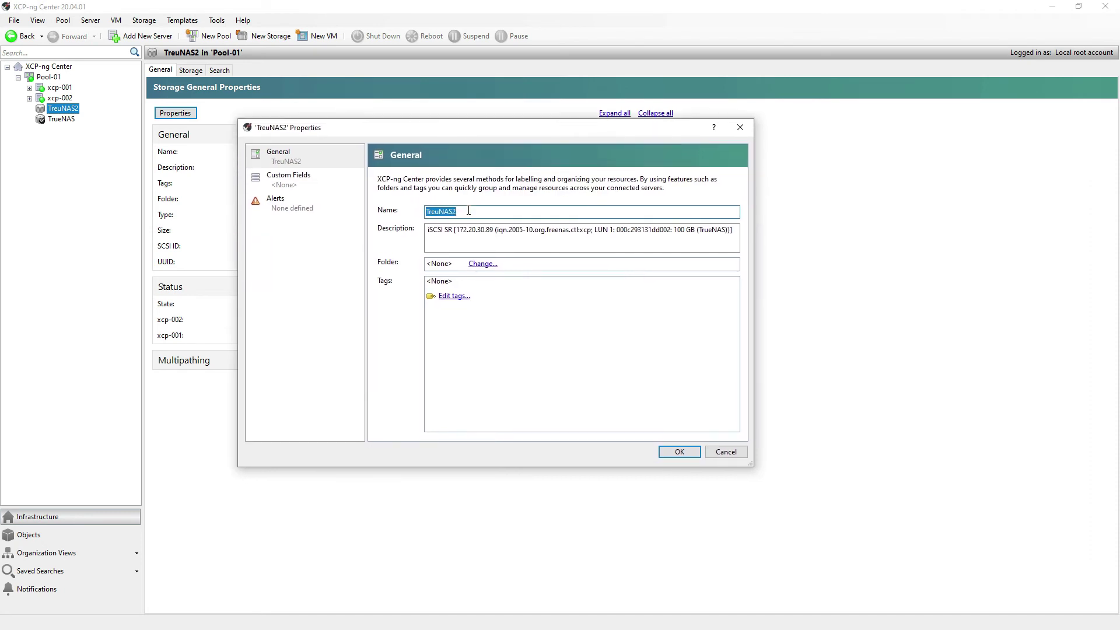
pyautogui.click(500, 243)
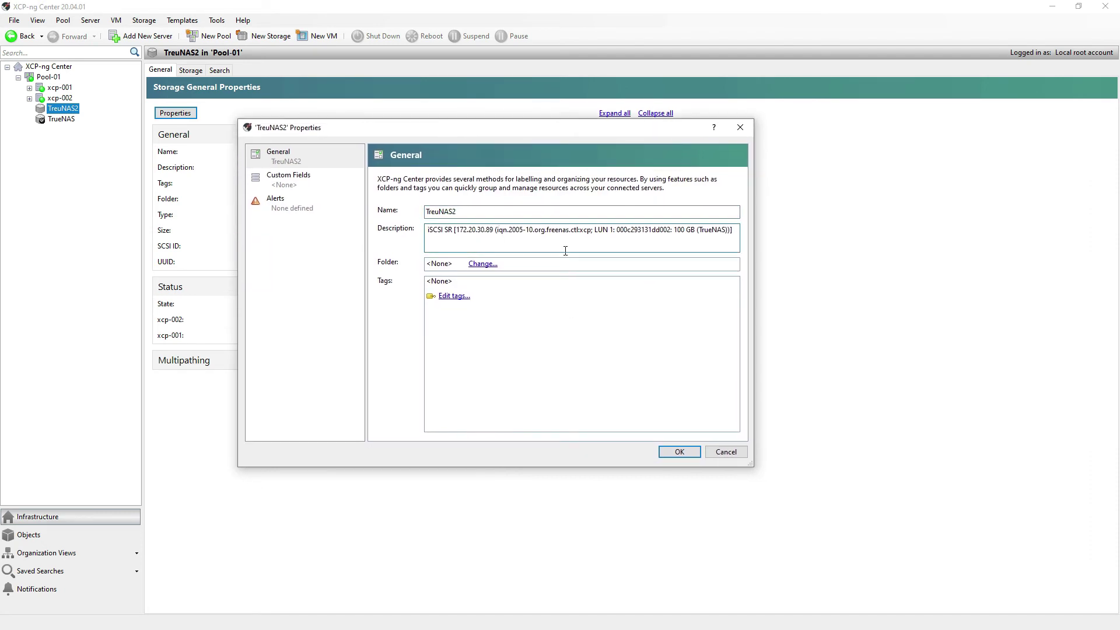
pyautogui.hotkey('ctrl', 'a')
pyautogui.write('L')
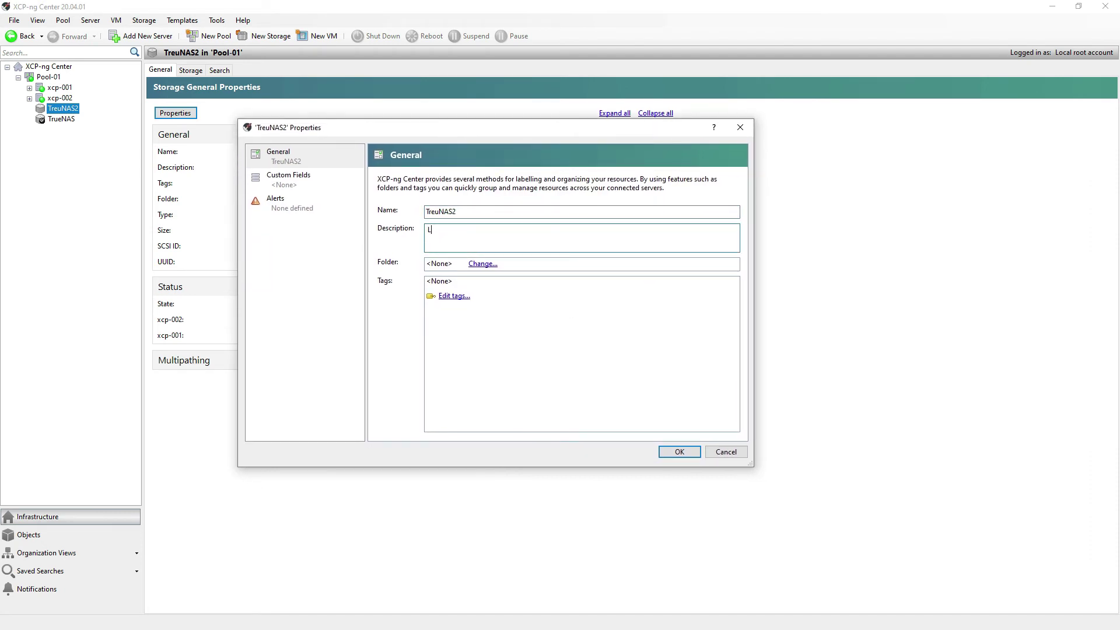
pyautogui.write('UN1 do ')
pyautogui.write('Tru')
pyautogui.write('torage')
pyautogui.write(' TruNA')
pyautogui.click(493, 230)
pyautogui.write('eNAS')
pyautogui.moveTo(458, 212); pyautogui.dragTo(407, 214)
pyautogui.write('iSCSI')
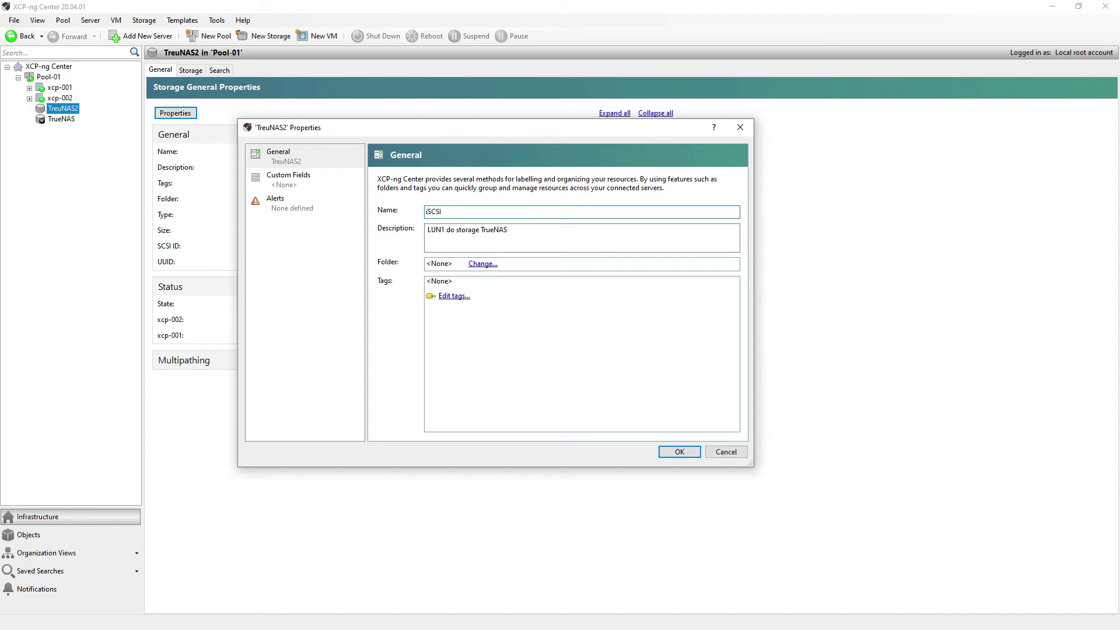
pyautogui.write('-01')
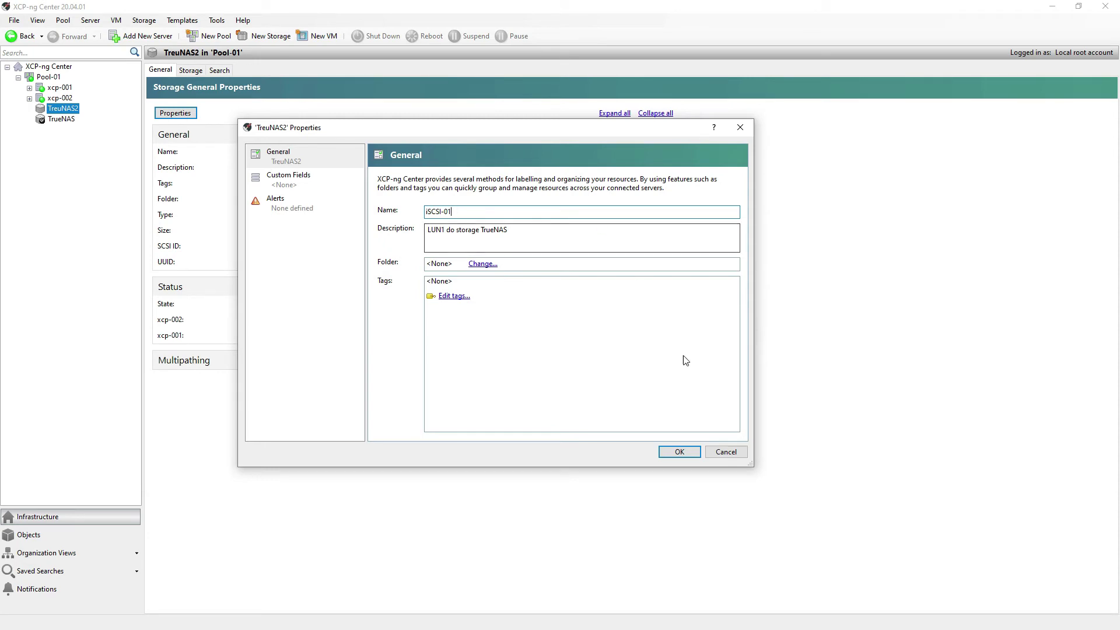
pyautogui.click(680, 454)
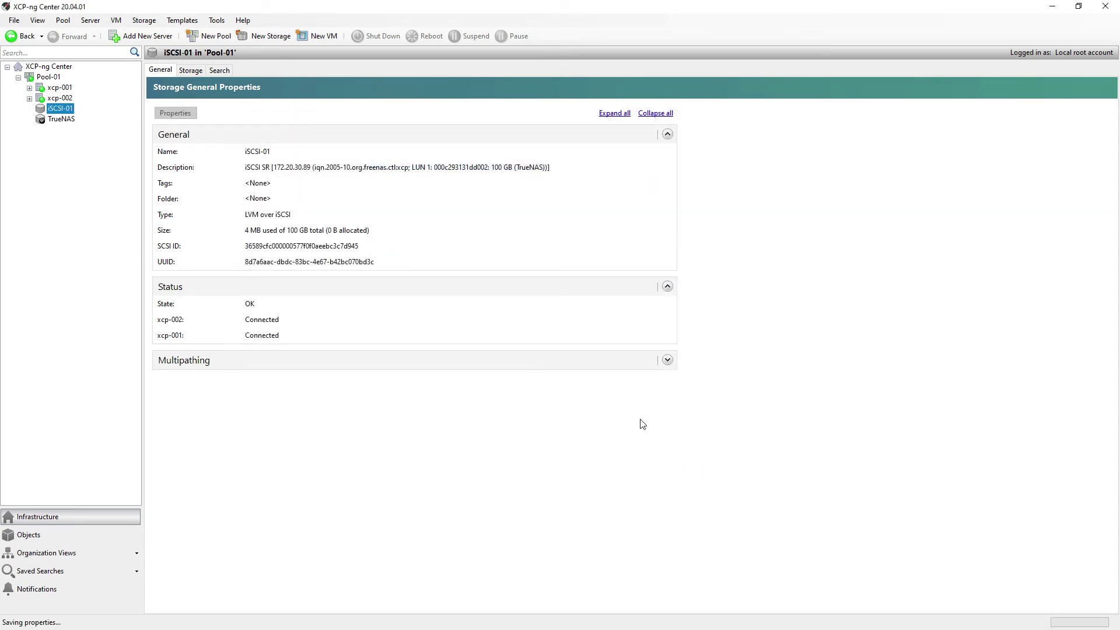
# - Rename the TrueNAS repository to iSCSI-00 and set its description to 'LUN0 do storage TrueNAS'
pyautogui.click(61, 121)
pyautogui.click(96, 148)
pyautogui.write('i')
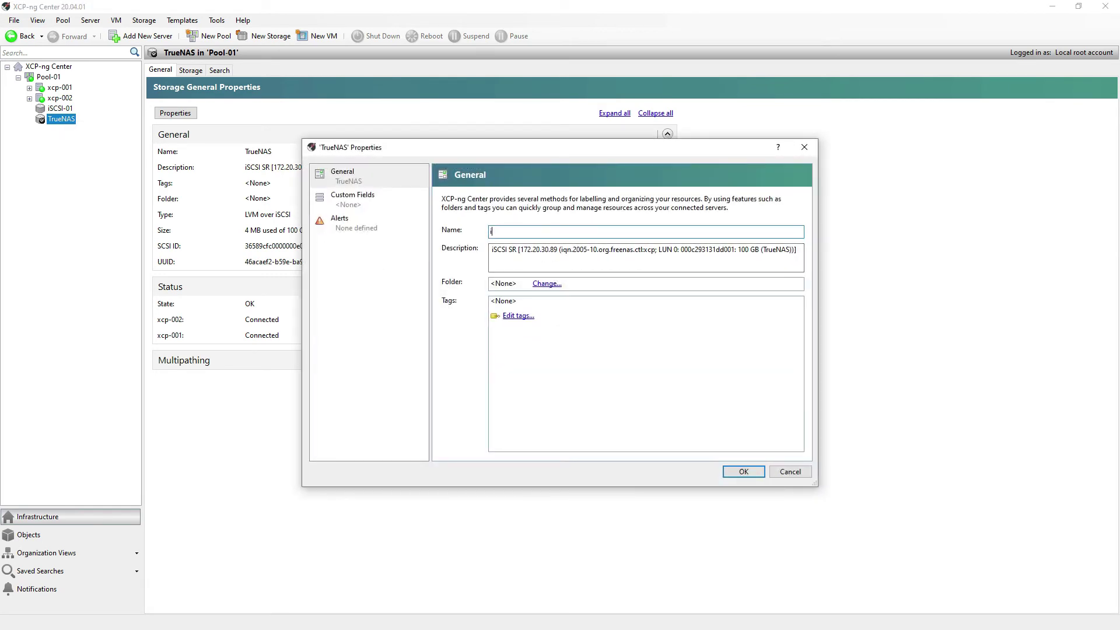
pyautogui.write('SCSI-00')
pyautogui.click(560, 262)
pyautogui.hotkey('ctrl', 'a')
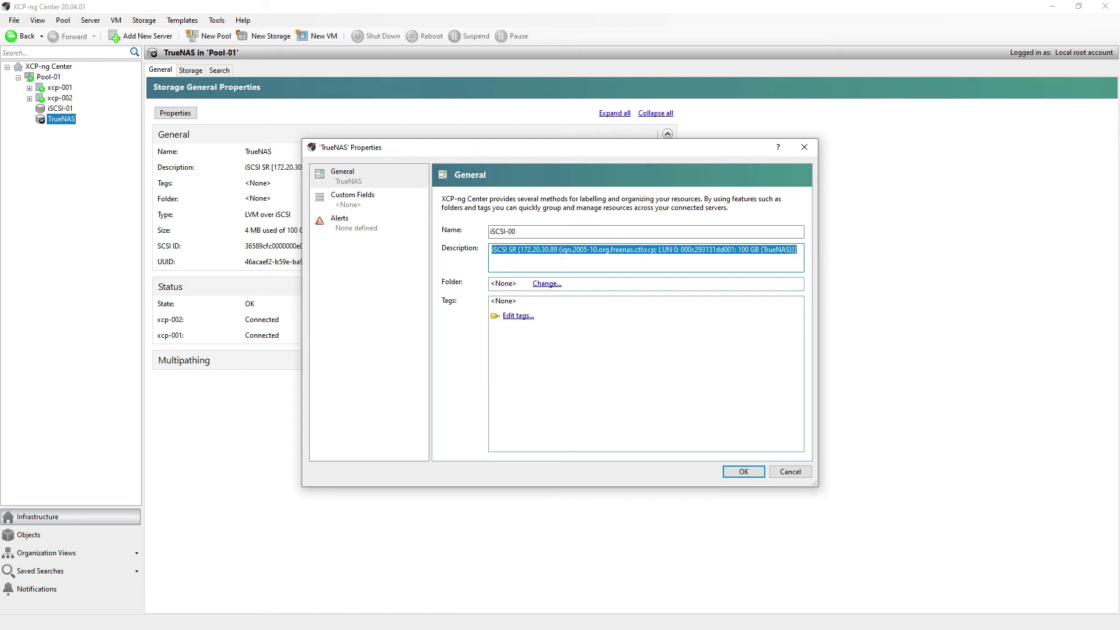
pyautogui.write('LUN0 do storag')
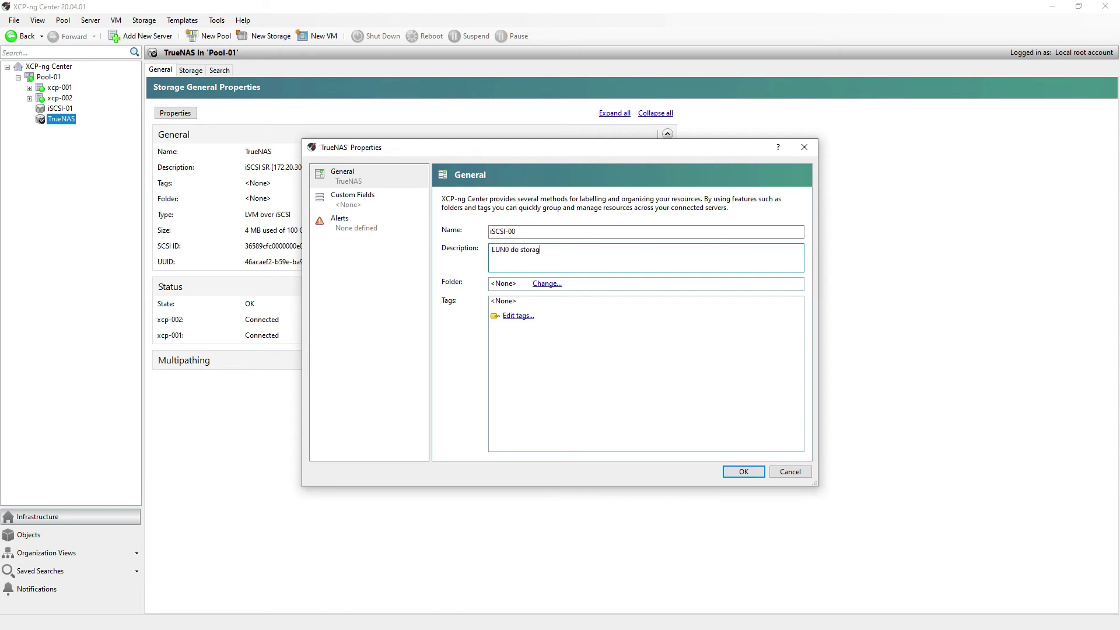
pyautogui.write('e TrueNAS')
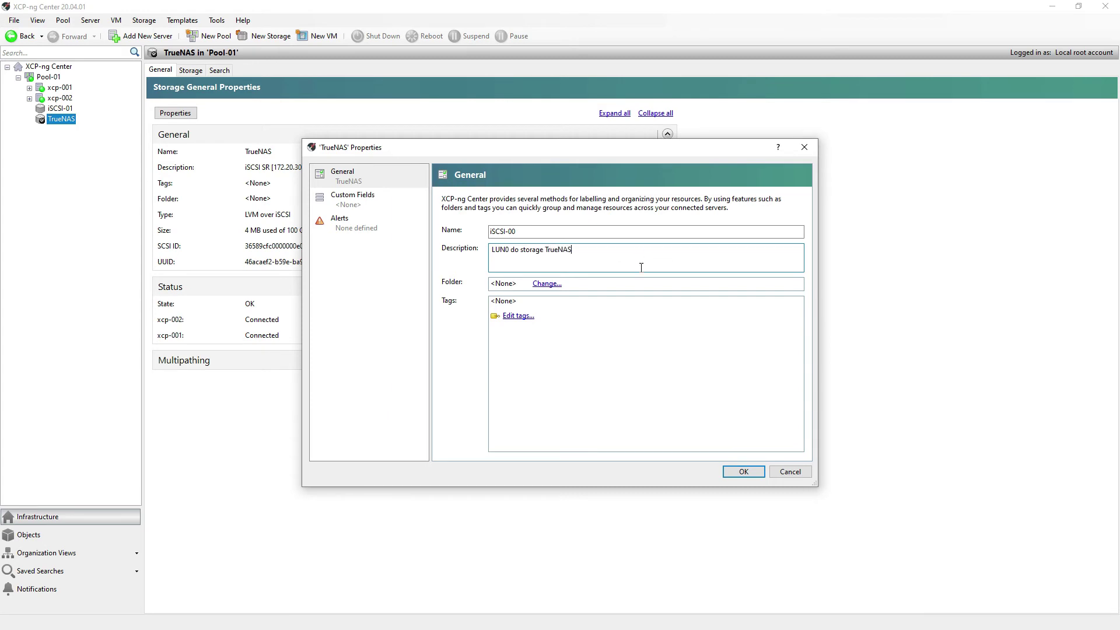
pyautogui.click(351, 227)
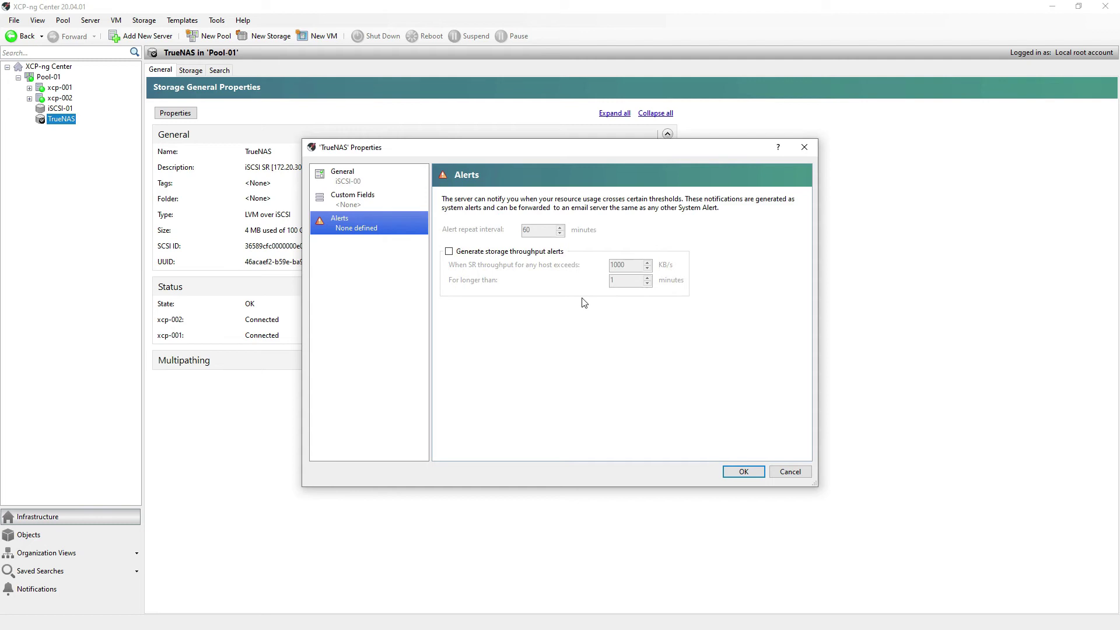
pyautogui.click(356, 178)
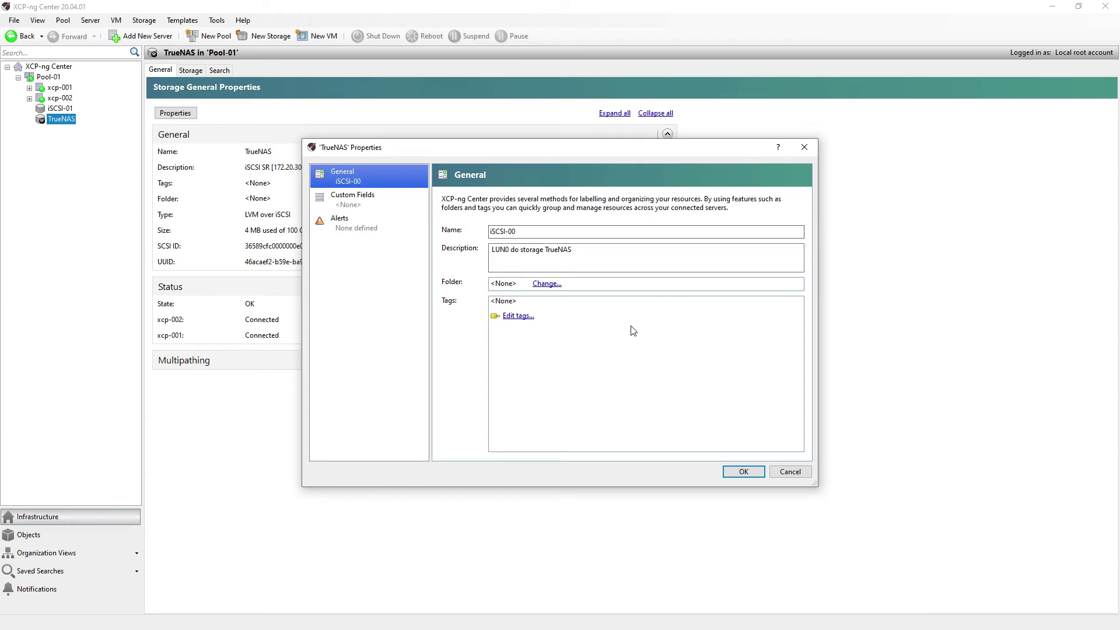
pyautogui.click(747, 470)
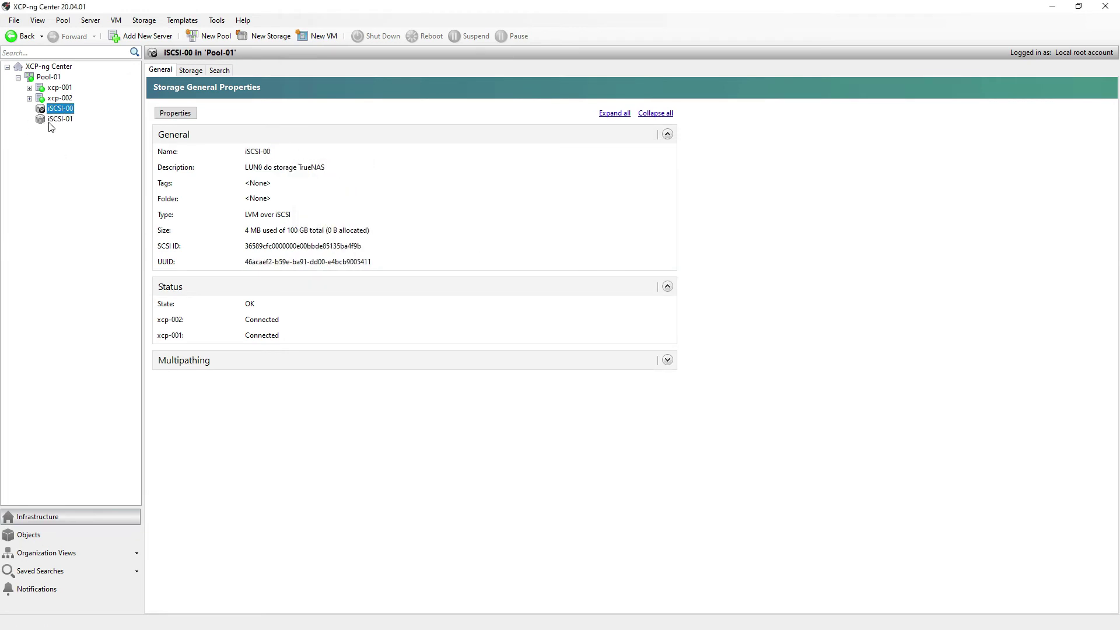
# - Set iSCSI-01 as the pool's default storage repository
pyautogui.click(60, 120)
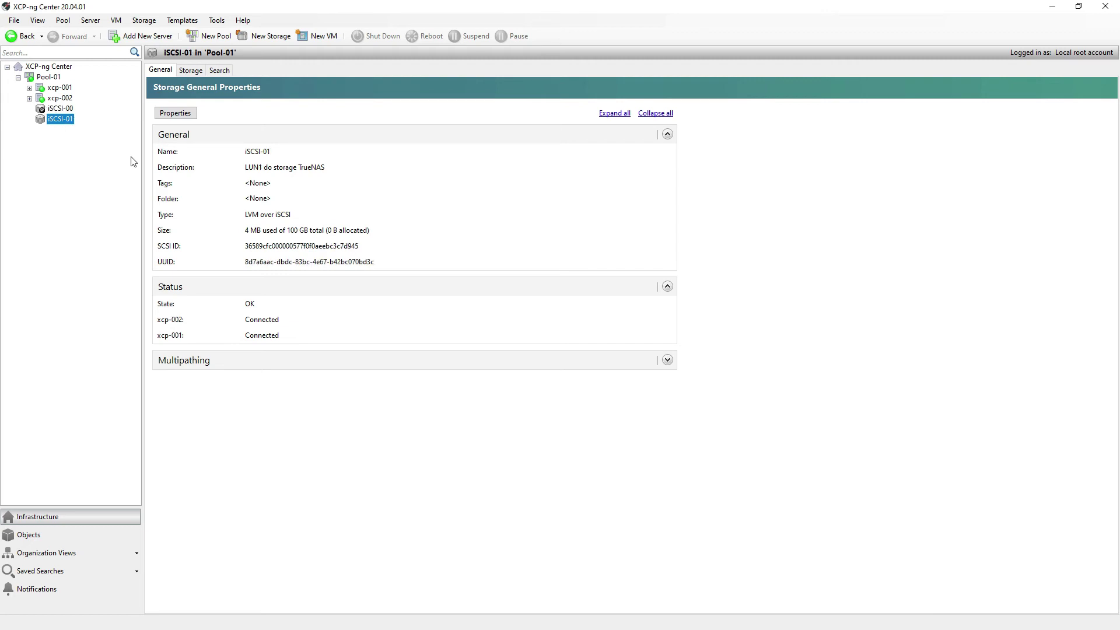
pyautogui.rightClick(58, 125)
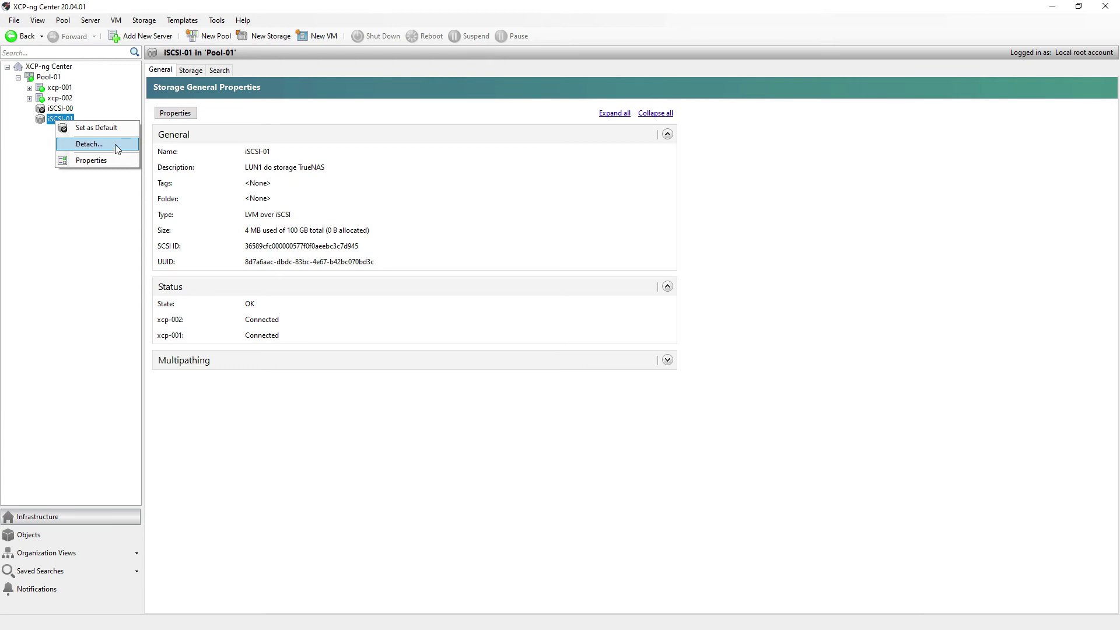
pyautogui.click(98, 128)
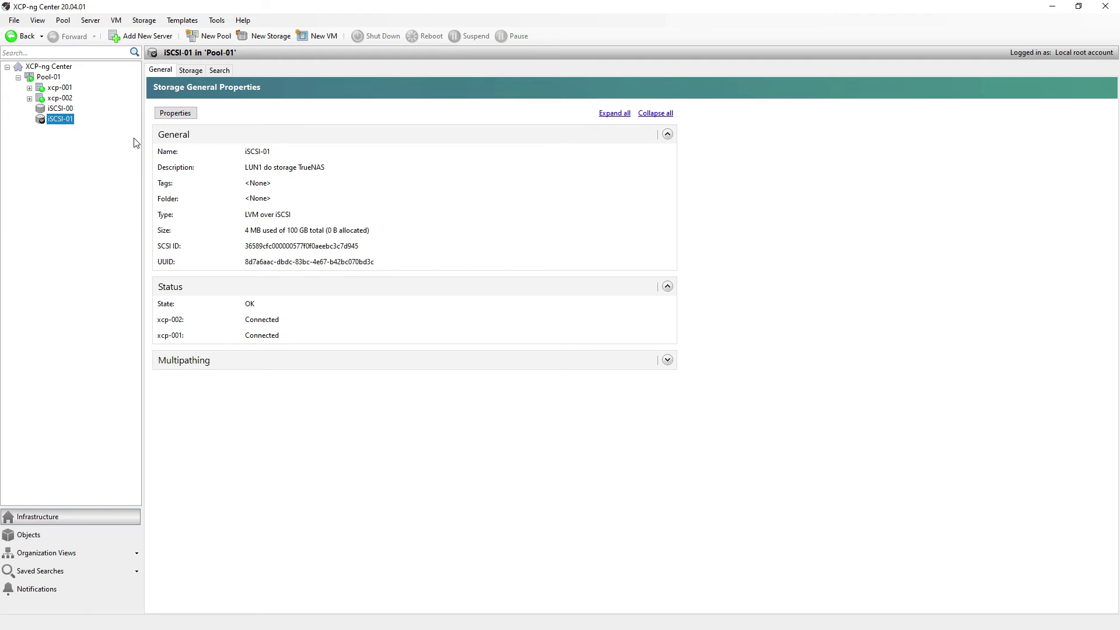
# - Make iSCSI-00 the default, then switch the default back to iSCSI-01
pyautogui.click(61, 108)
pyautogui.rightClick(61, 109)
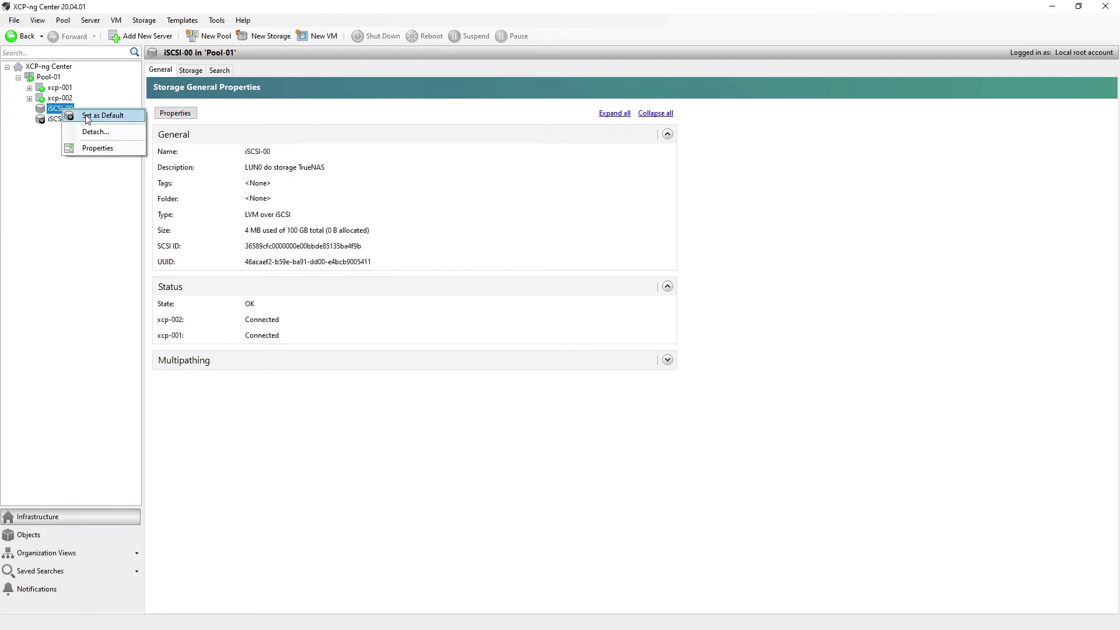
pyautogui.click(87, 116)
pyautogui.click(60, 122)
pyautogui.rightClick(61, 124)
pyautogui.click(90, 128)
pyautogui.click(62, 110)
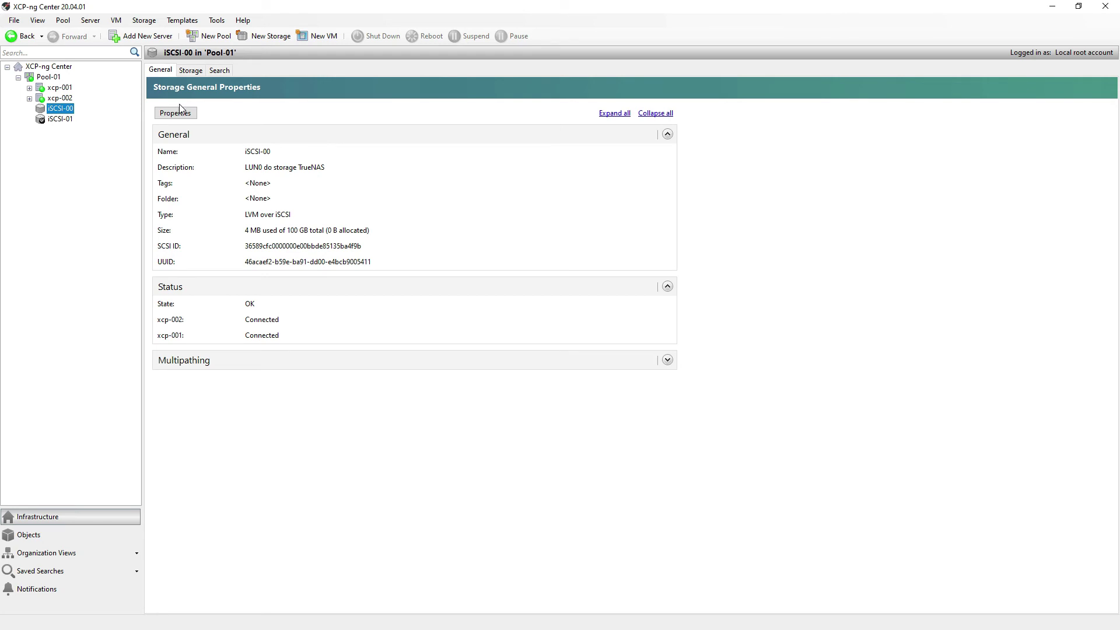
# - Start a new NFS repository named NFS and enter server 172.20.30.89 as the share
pyautogui.click(270, 37)
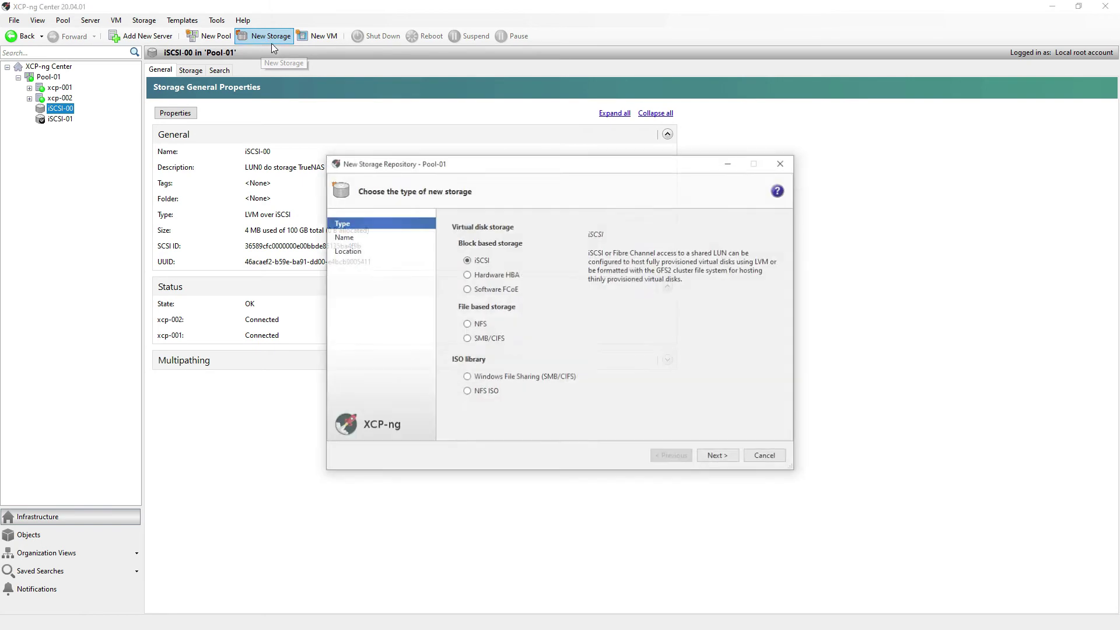
pyautogui.click(467, 324)
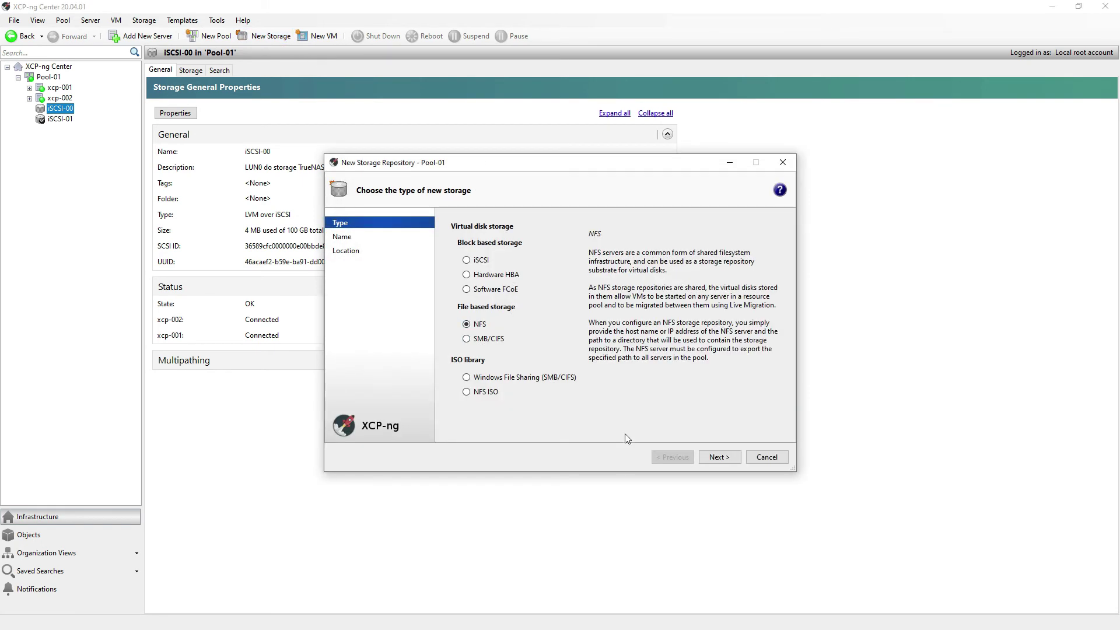
pyautogui.click(717, 462)
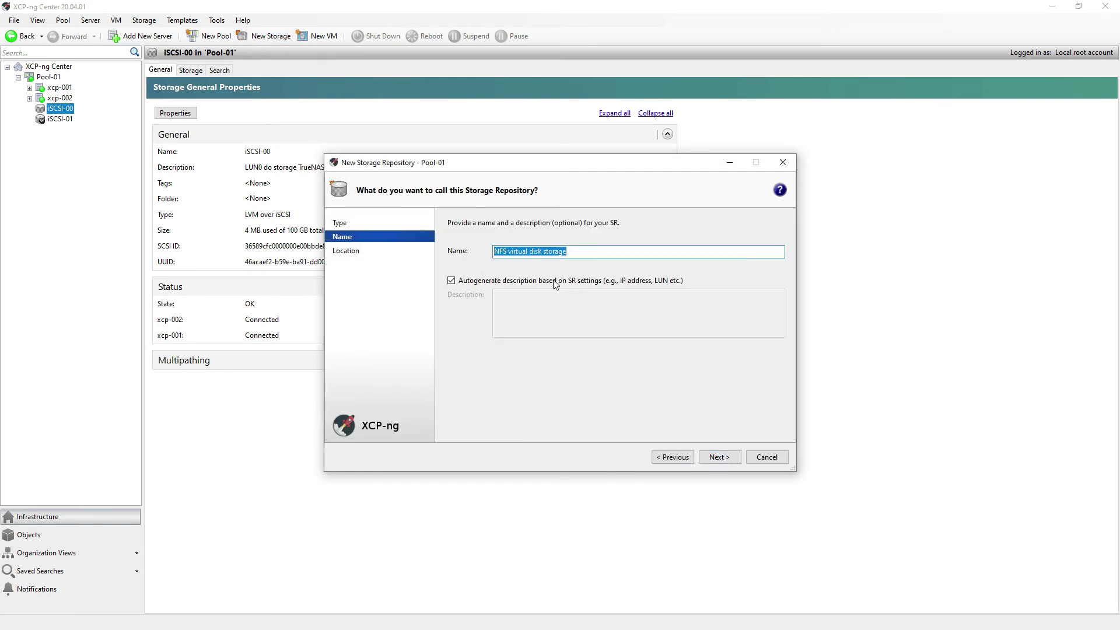
pyautogui.click(509, 252)
pyautogui.moveTo(587, 255); pyautogui.dragTo(507, 252)
pyautogui.press('BackSpace')
pyautogui.click(719, 458)
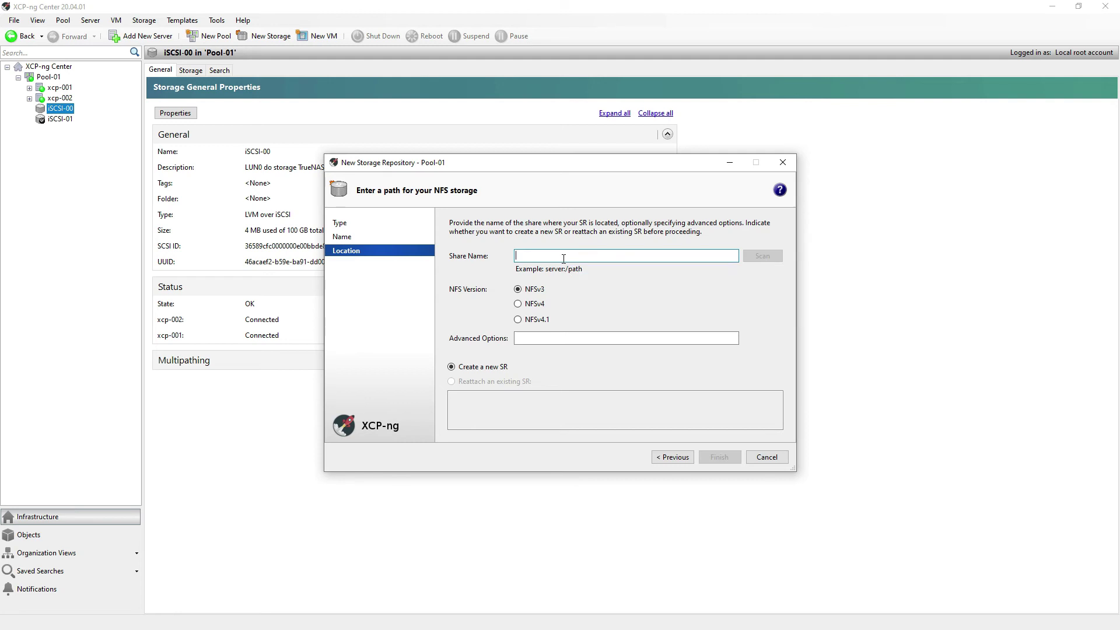
pyautogui.write('20.30.89:/')
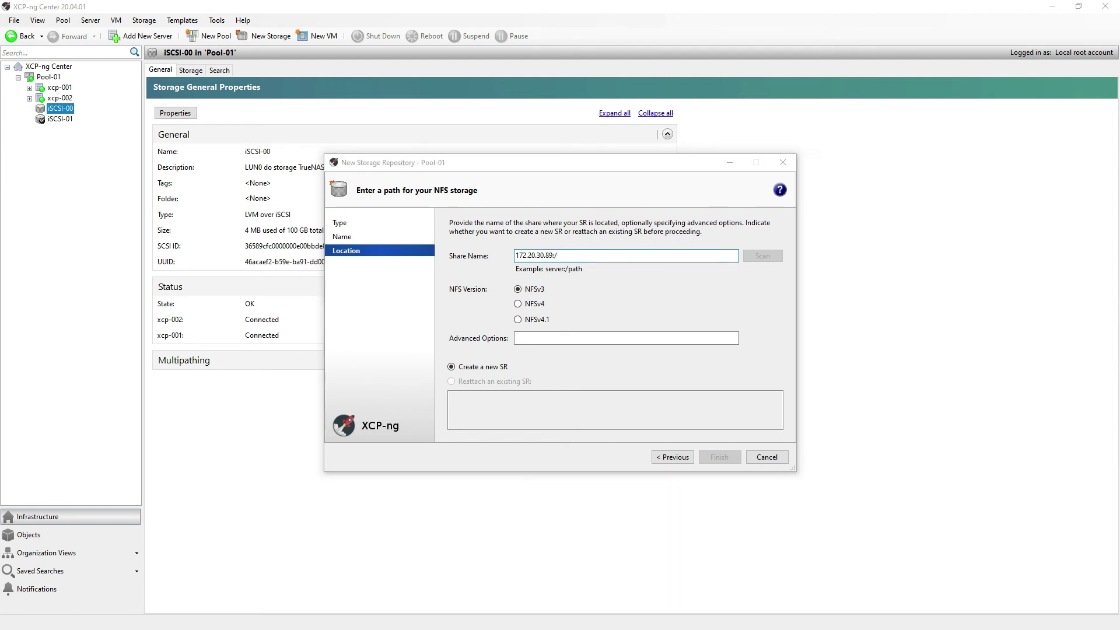
# - Copy the /mnt/disk path from TrueNAS's Unix (NFS) shares list
pyautogui.hotkey('alt', 'Tab')
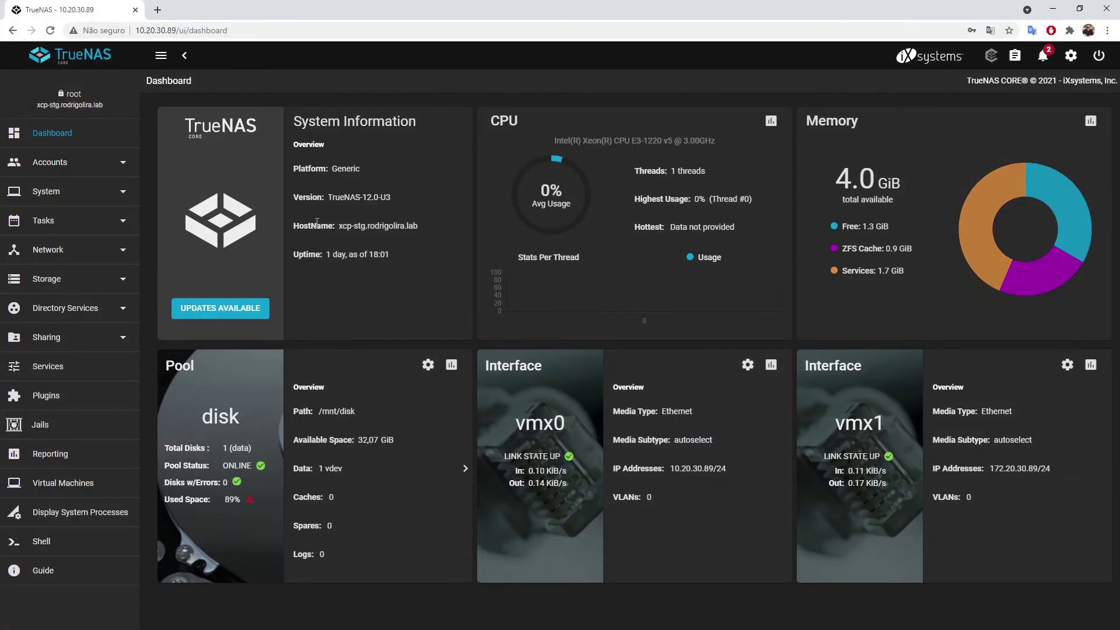
pyautogui.click(99, 339)
pyautogui.click(80, 424)
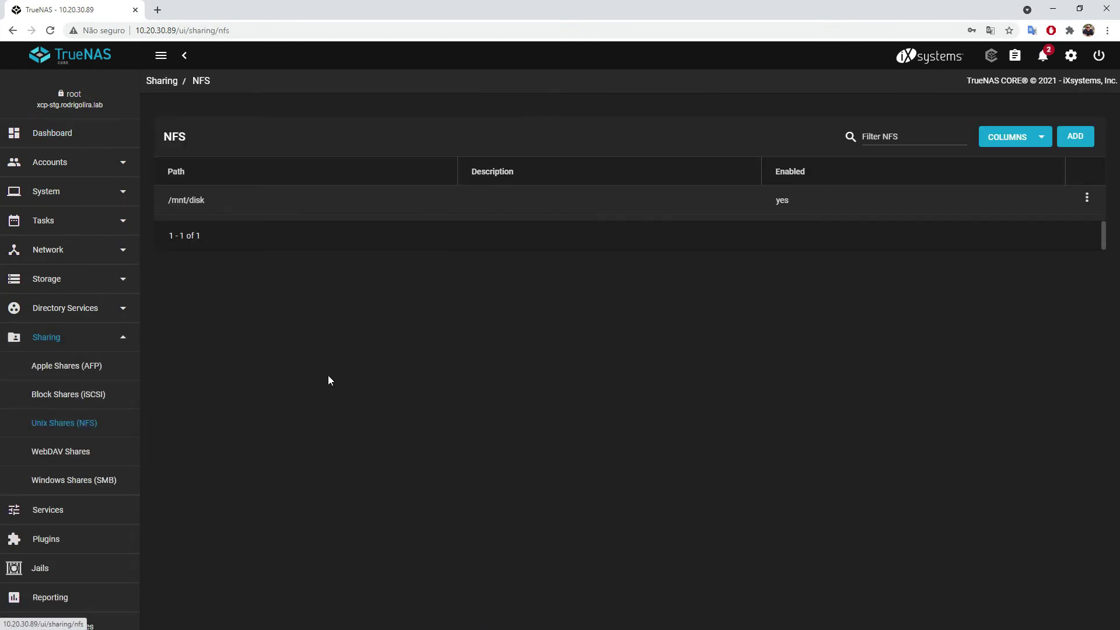
pyautogui.moveTo(165, 199); pyautogui.dragTo(203, 204)
pyautogui.hotkey('ctrl', 'c')
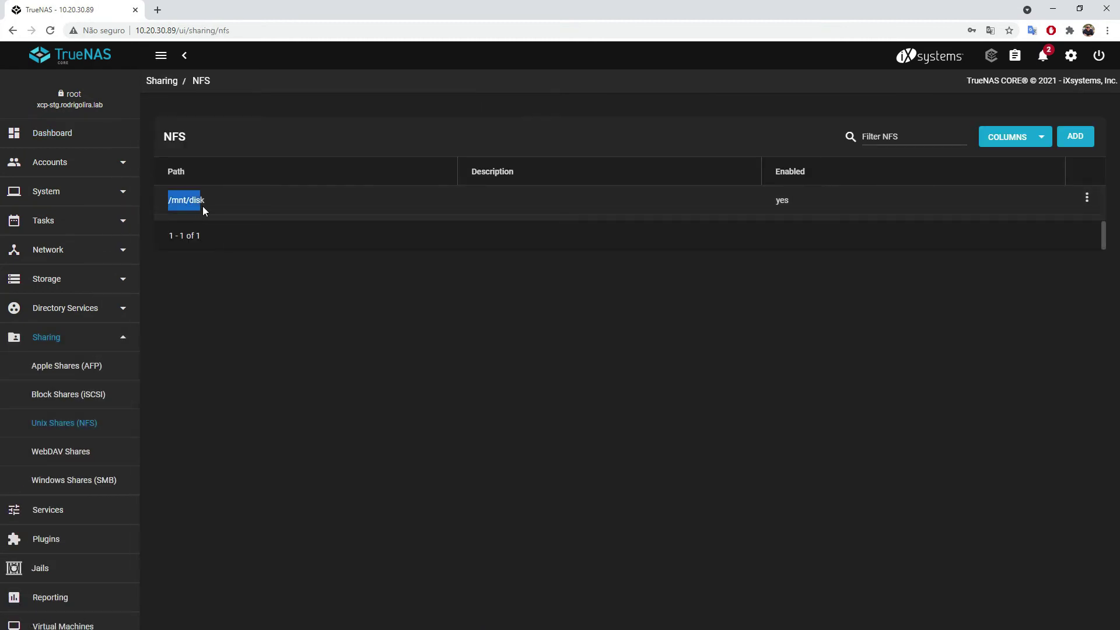
pyautogui.rightClick(172, 200)
pyautogui.click(193, 207)
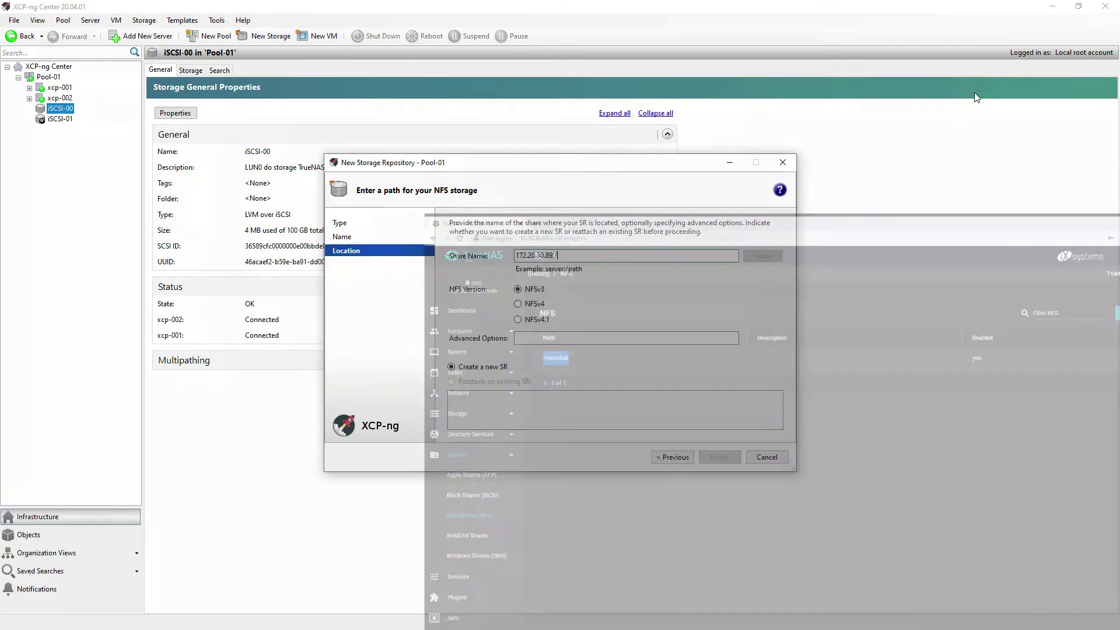
# - Complete the share as 172.20.30.89:/mnt/disk, remove the duplicate slash, and create the NFS repository
pyautogui.click(1054, 9)
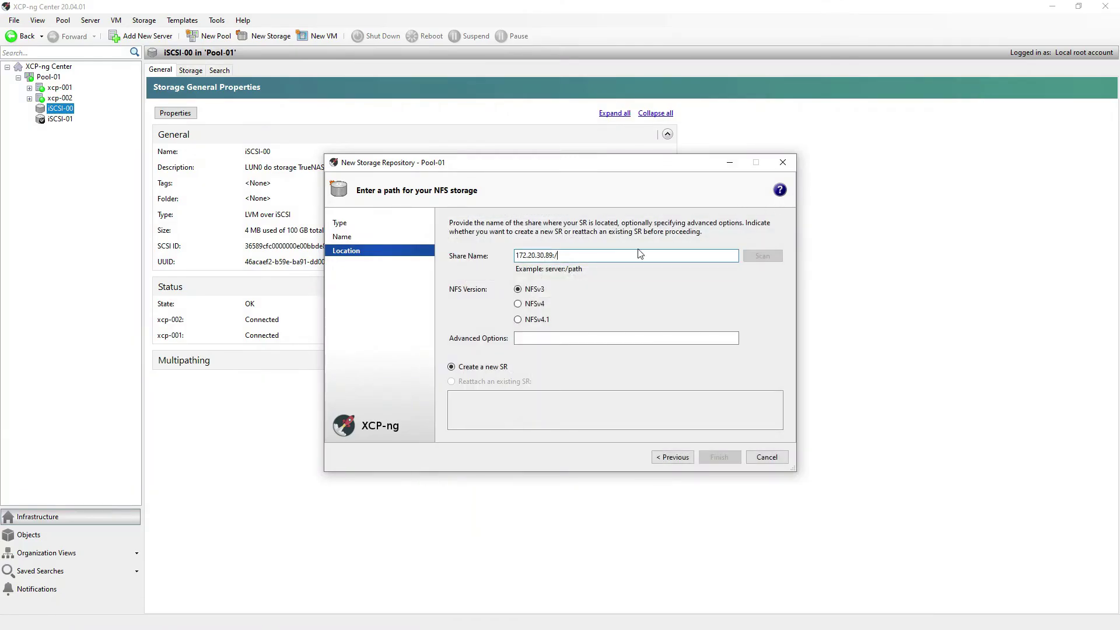
pyautogui.hotkey('ctrl', 'v')
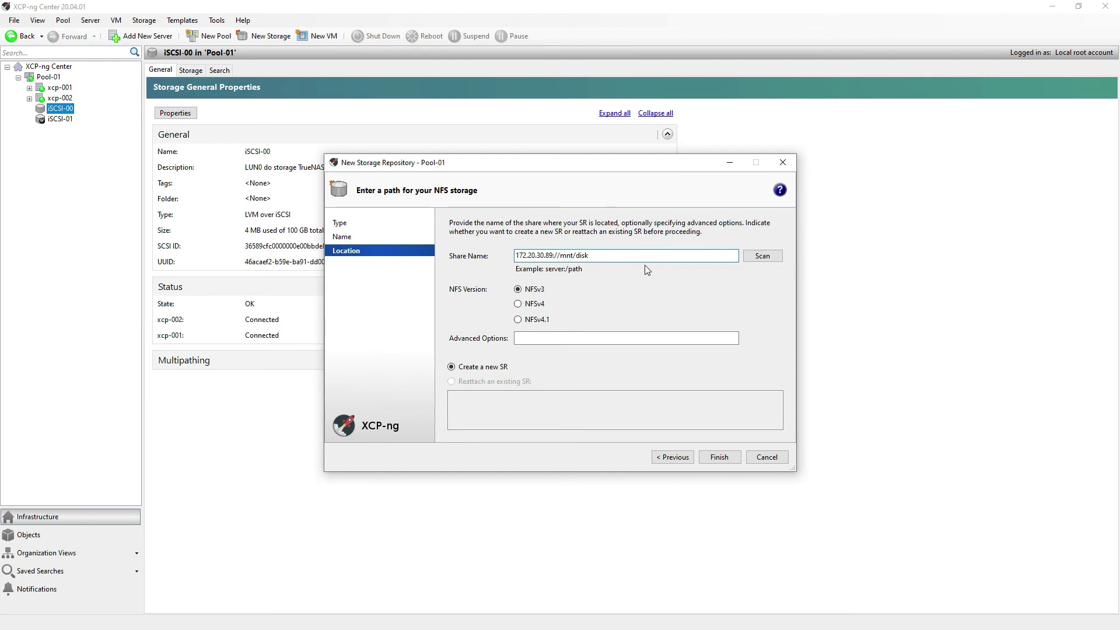
pyautogui.press('Delete')
pyautogui.click(584, 338)
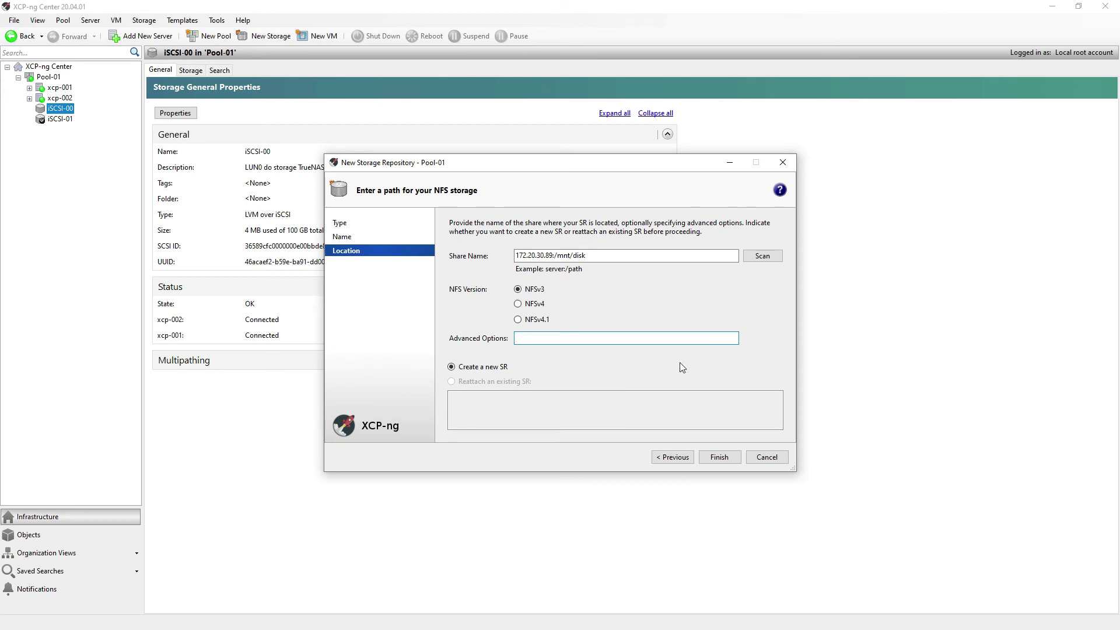
pyautogui.click(719, 457)
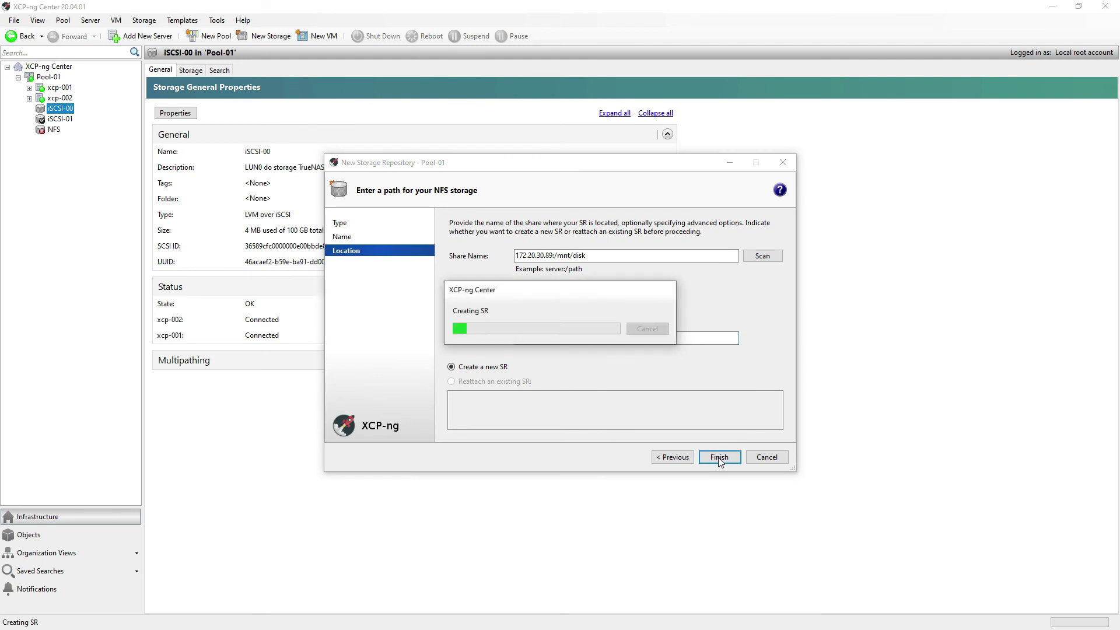
pyautogui.click(41, 130)
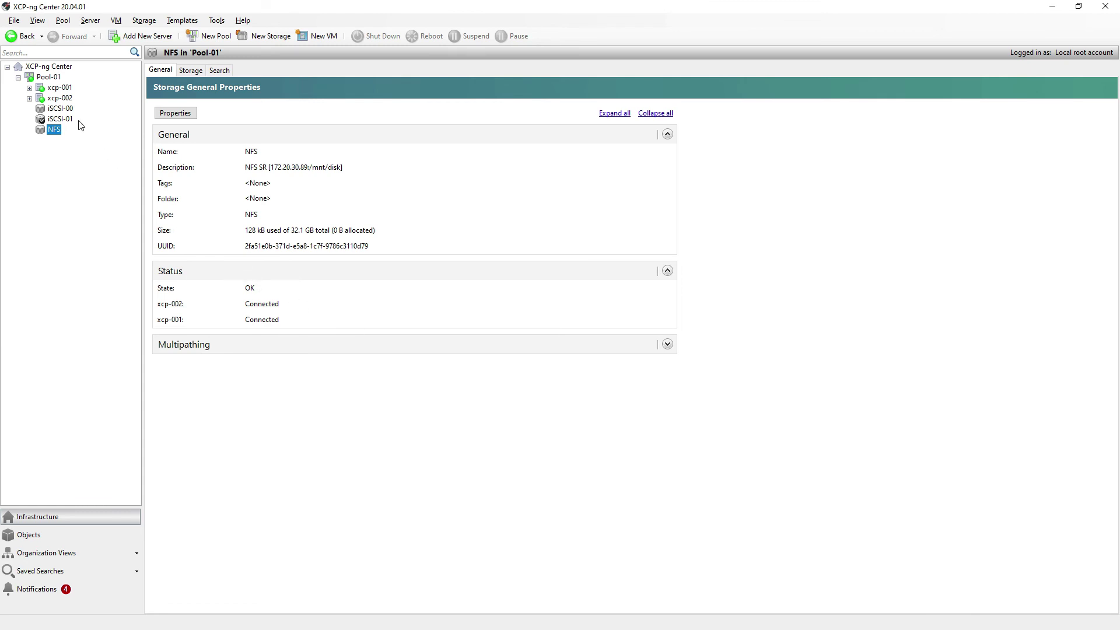
pyautogui.click(61, 109)
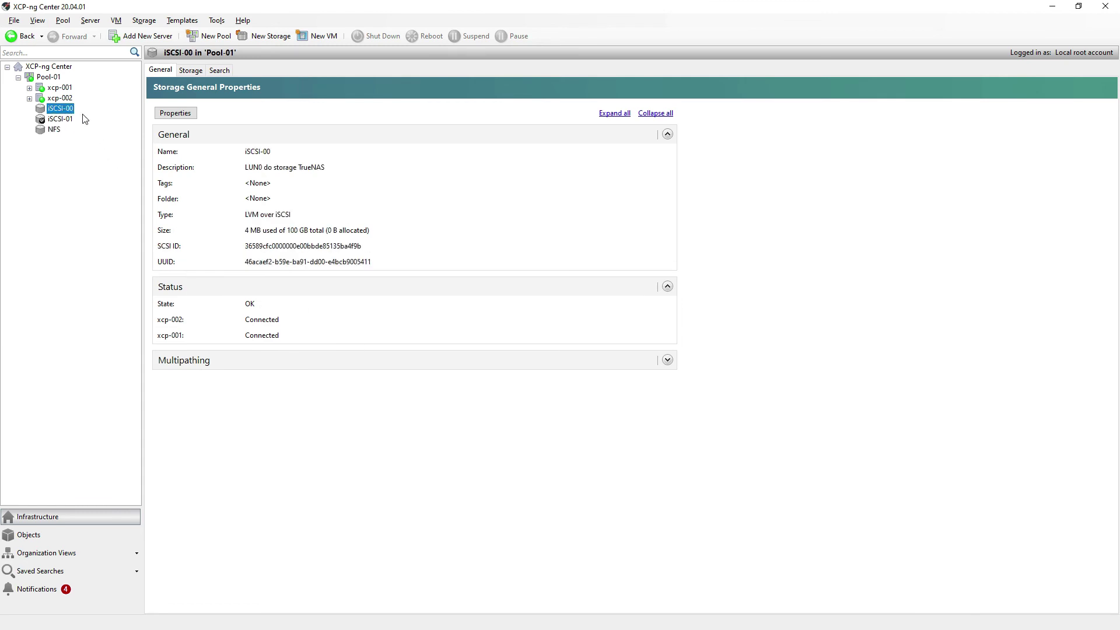
pyautogui.click(55, 132)
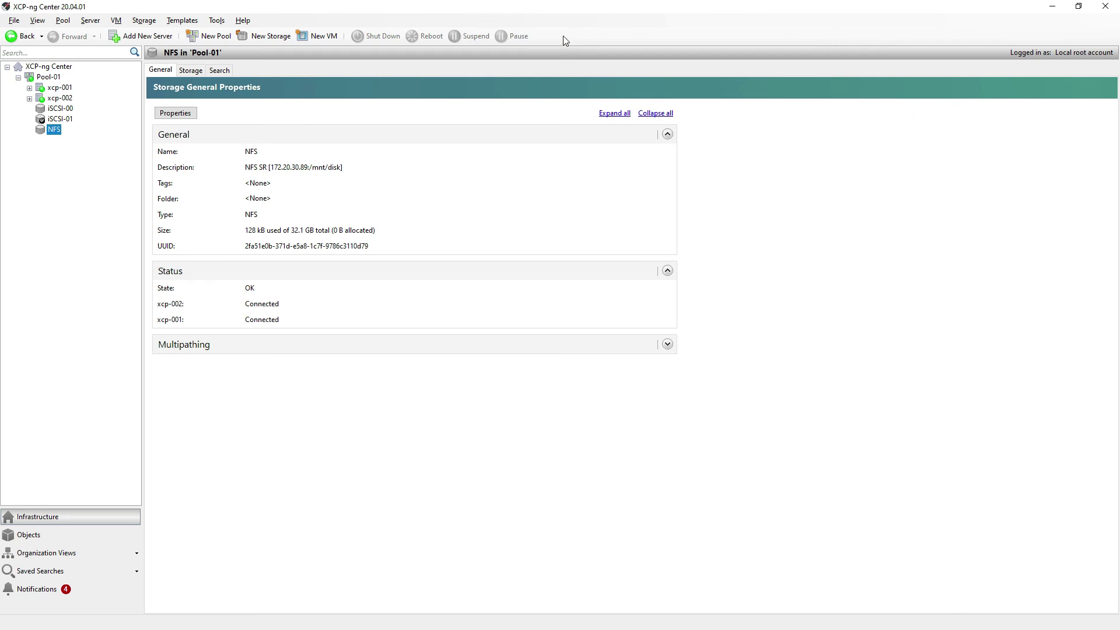
# - Share the desktop ISOs folder with Todos (everyone), turning on network discovery
pyautogui.click(1052, 7)
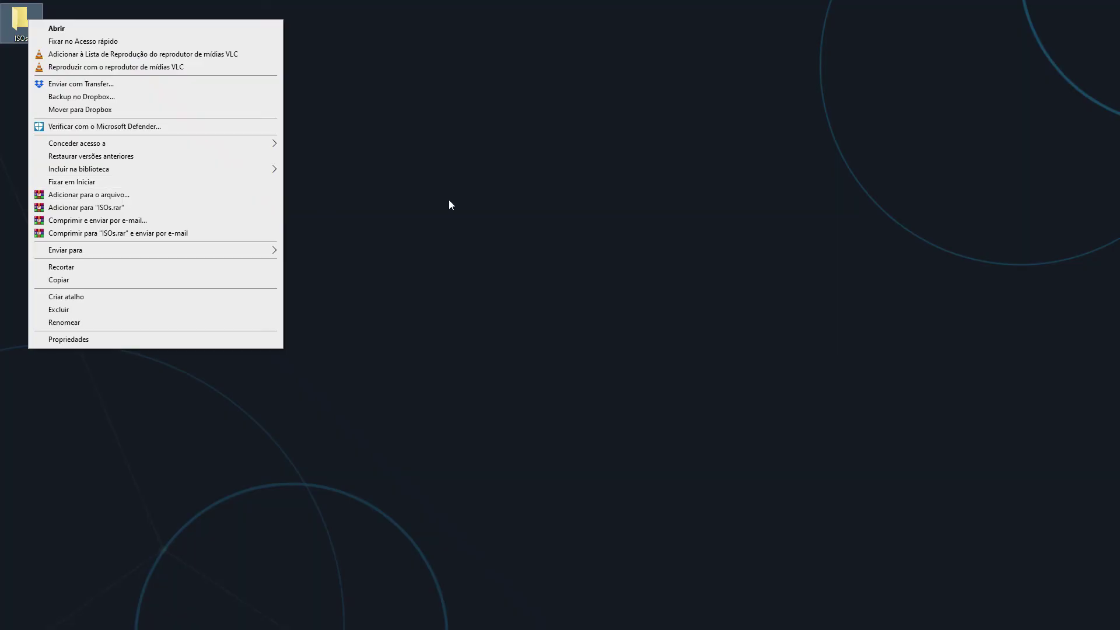
pyautogui.rightClick(19, 15)
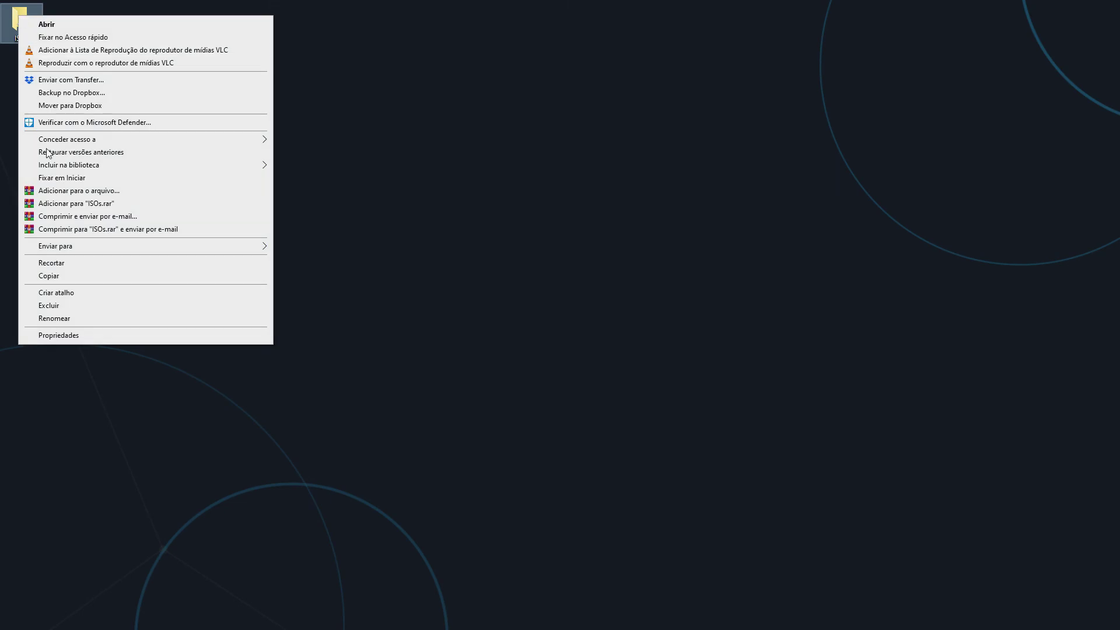
pyautogui.click(59, 335)
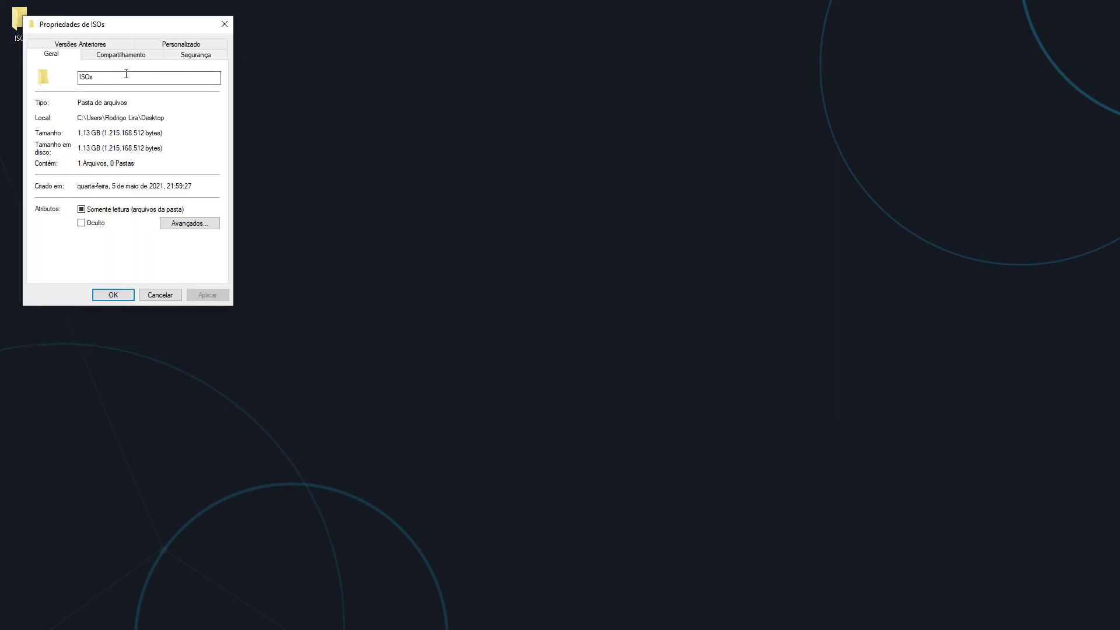
pyautogui.click(127, 55)
pyautogui.click(70, 135)
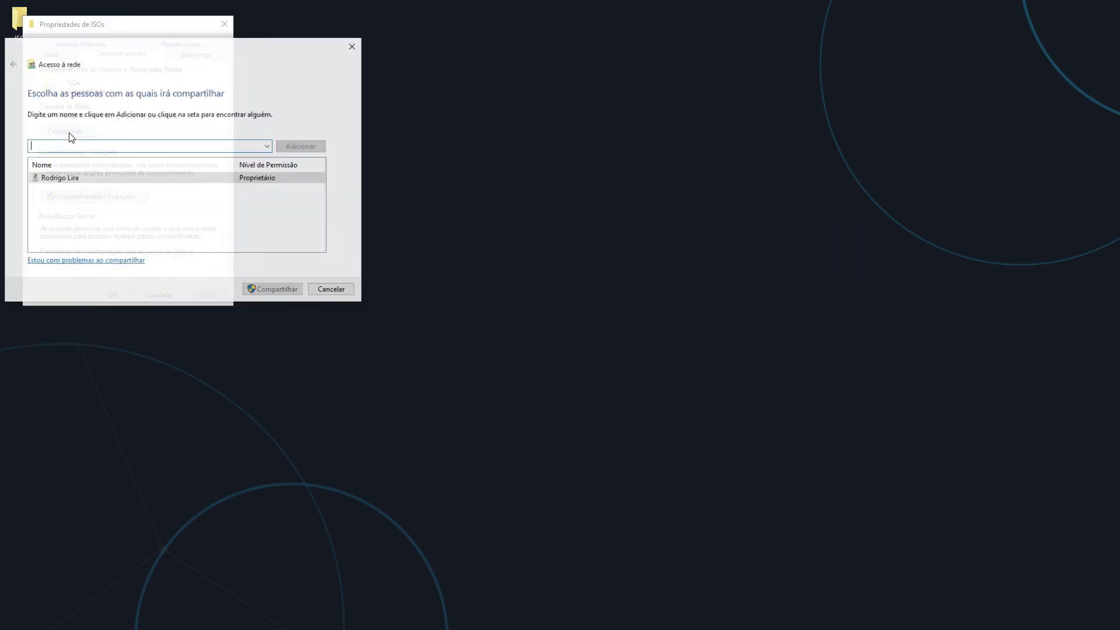
pyautogui.click(267, 146)
pyautogui.click(98, 168)
pyautogui.click(270, 289)
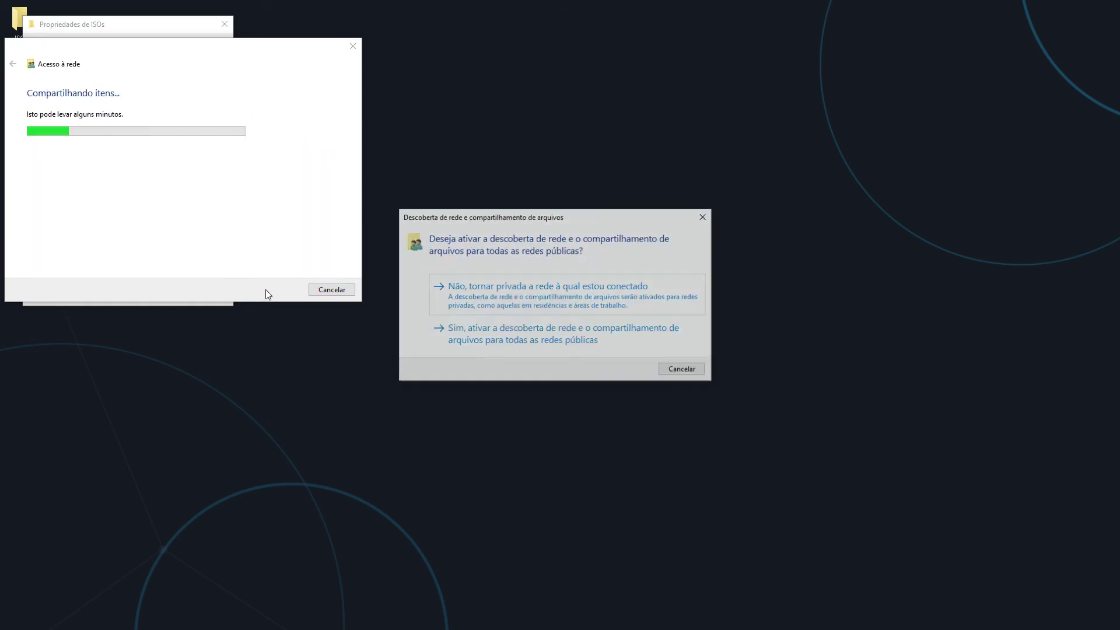
pyautogui.click(569, 340)
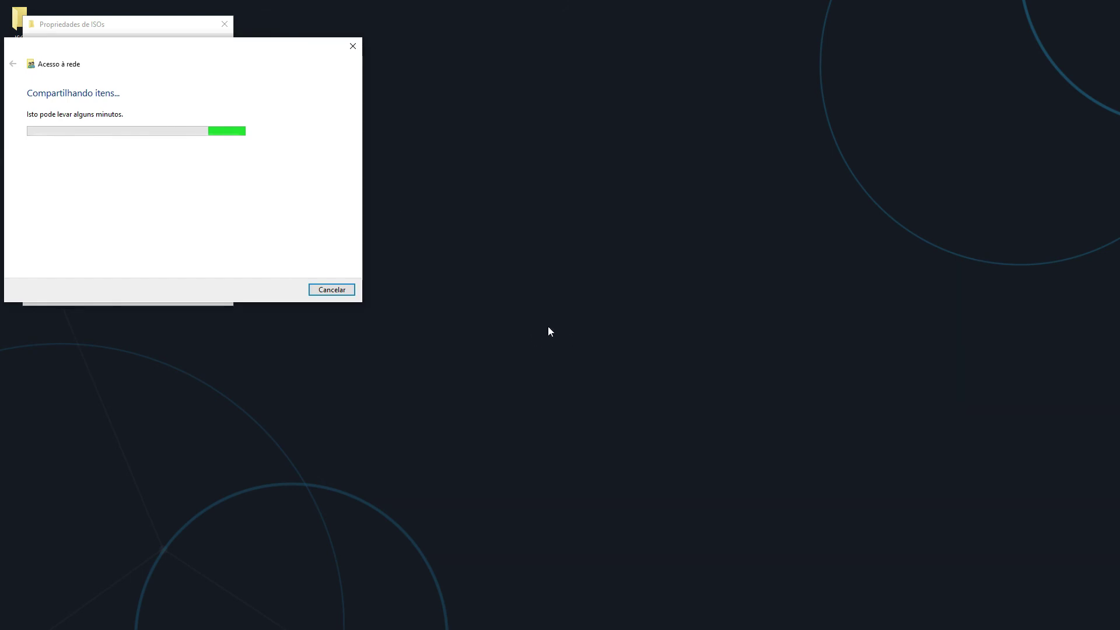
pyautogui.click(318, 289)
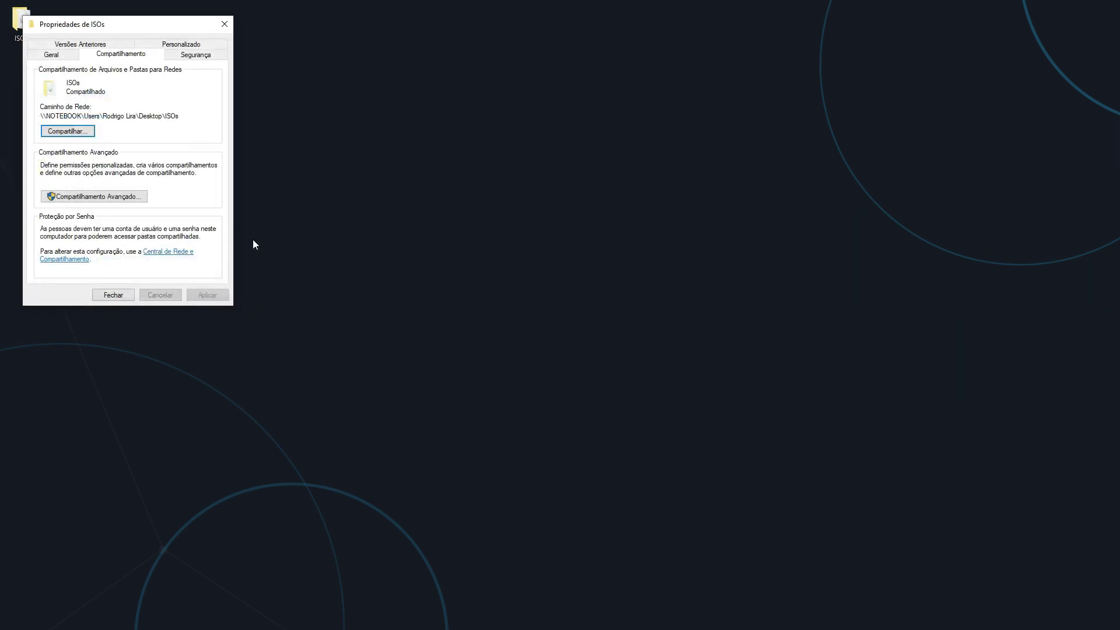
# - Enable advanced sharing of the folder as ISOs and close its properties
pyautogui.click(125, 196)
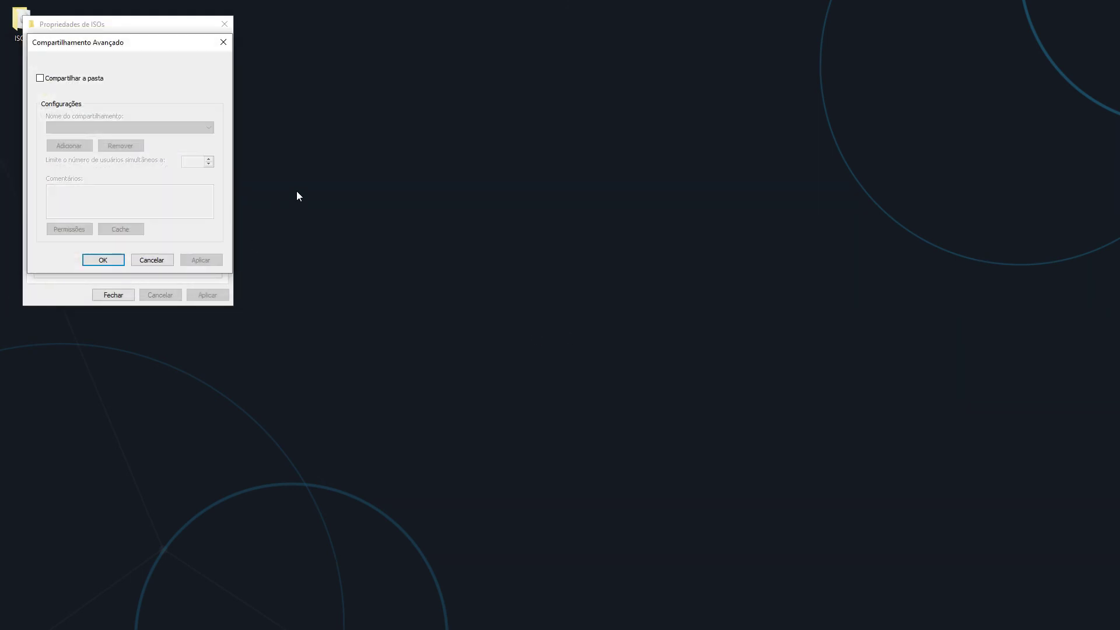
pyautogui.click(75, 79)
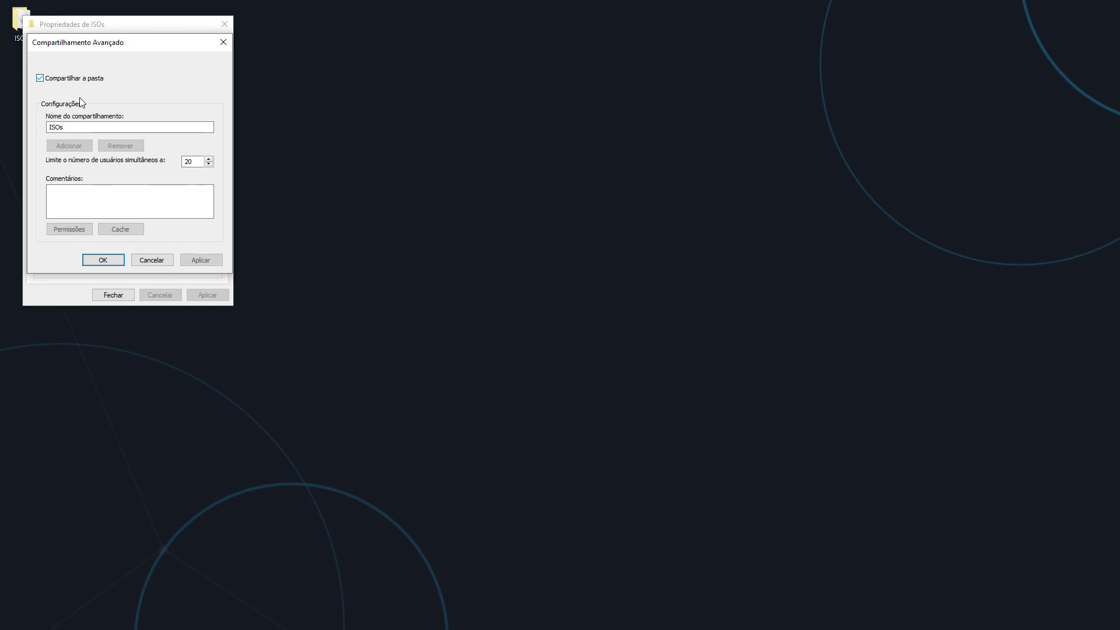
pyautogui.click(103, 259)
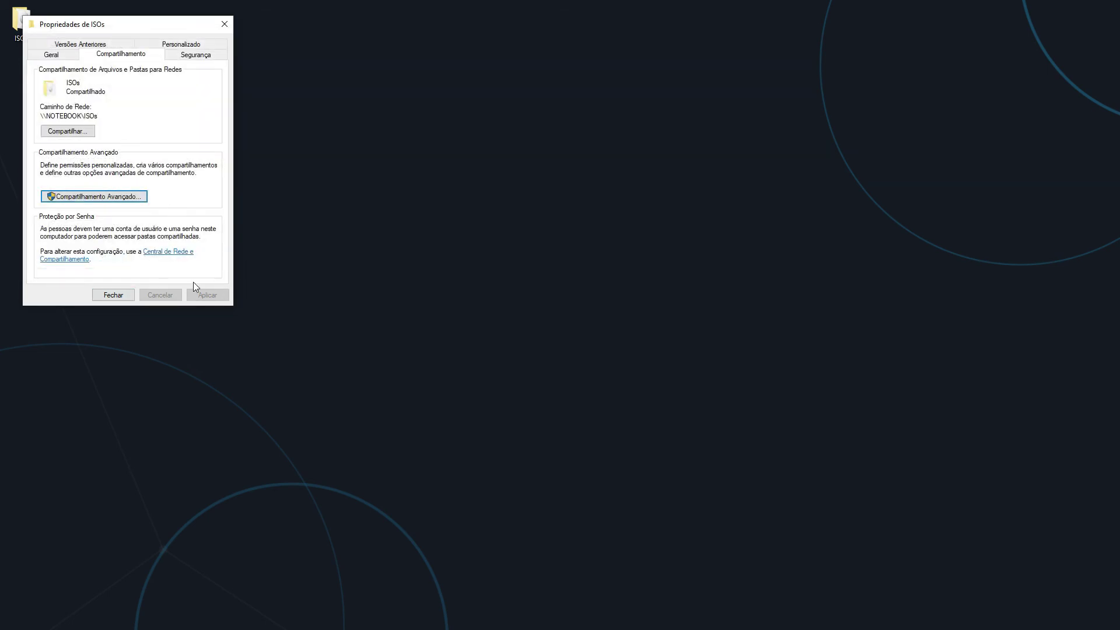
pyautogui.click(115, 296)
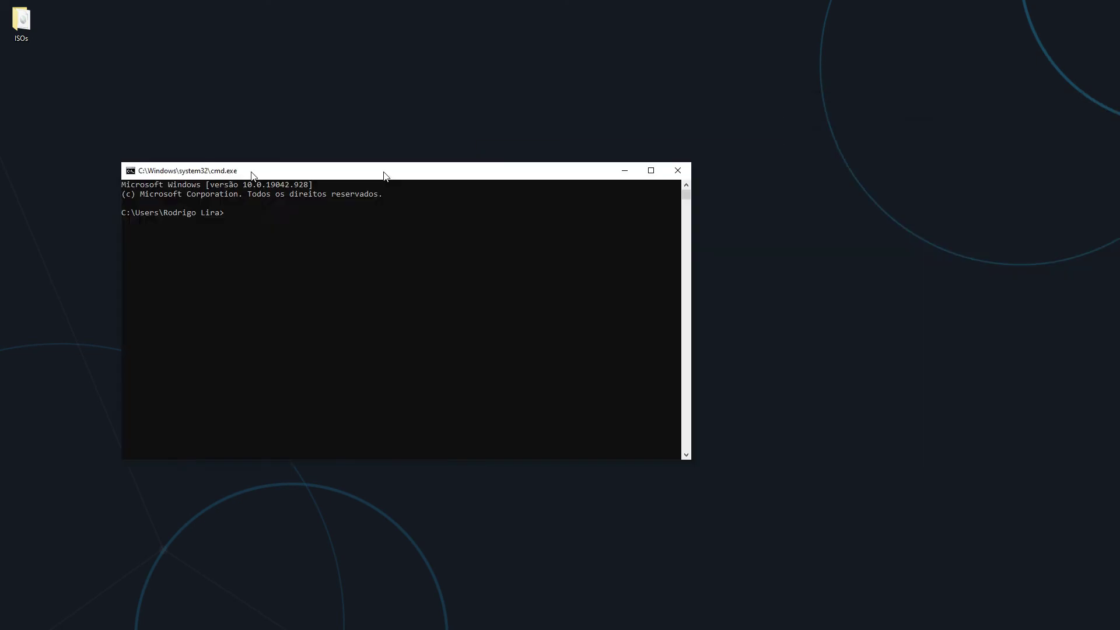
# - Run ipconfig in Command Prompt to find the Ethernet IPv4 address 10.20.30.202
pyautogui.moveTo(383, 173); pyautogui.dragTo(240, 160)
pyautogui.moveTo(370, 158); pyautogui.dragTo(535, 147)
pyautogui.click(352, 272)
pyautogui.write('ipconfig')
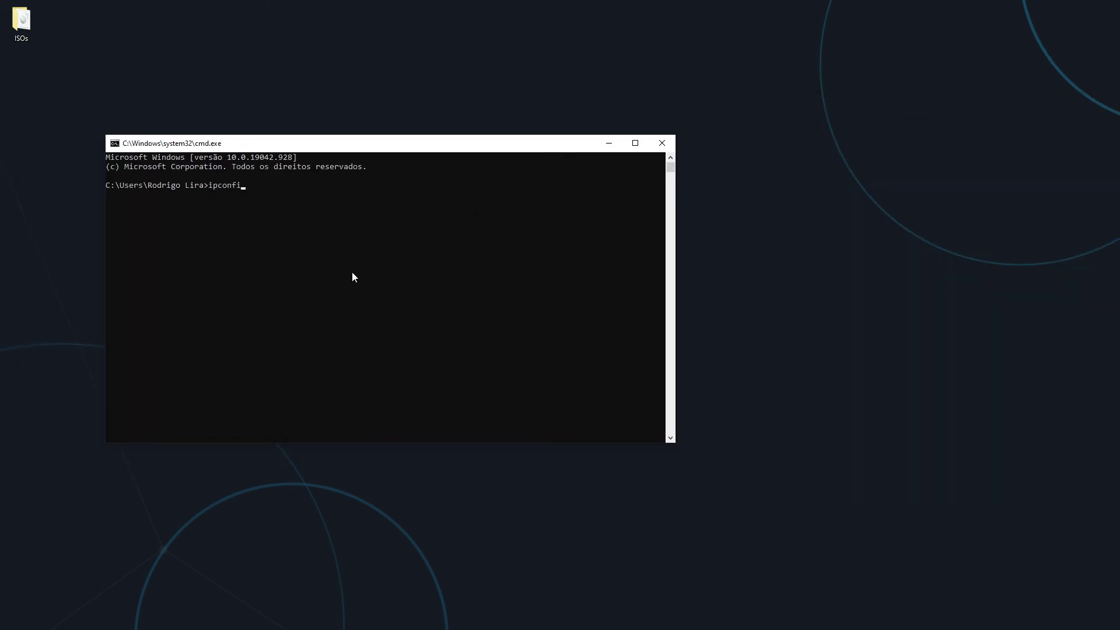
pyautogui.press('Return')
pyautogui.scroll(8, 496, 325)
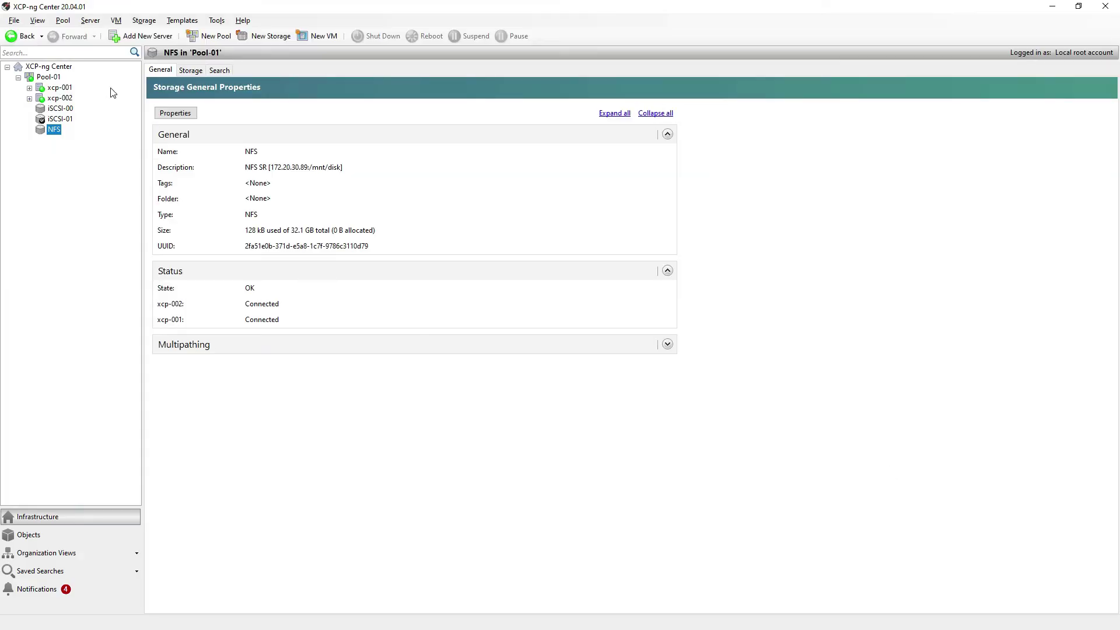
# - Start a new Windows SMB/CIFS ISO library and name it ISOs
pyautogui.click(268, 37)
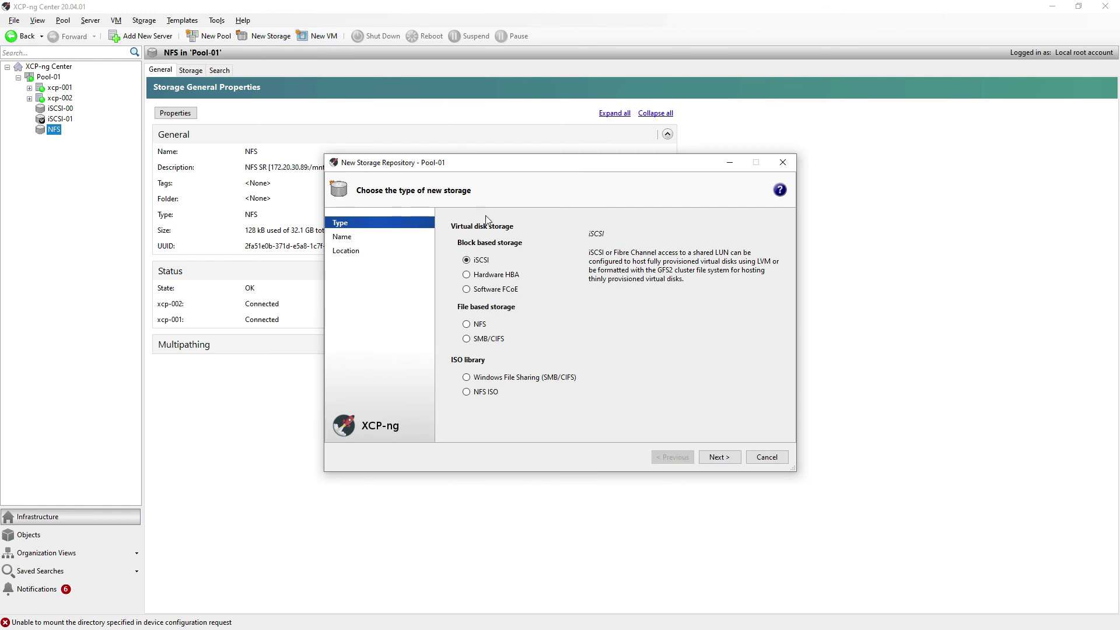
pyautogui.click(467, 377)
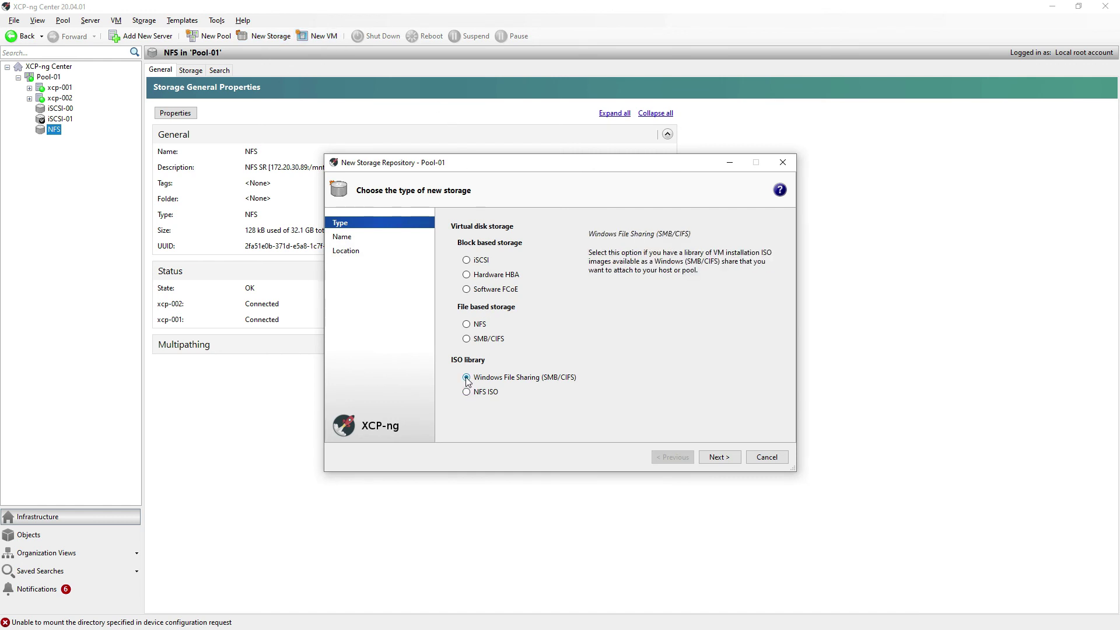
pyautogui.click(720, 457)
pyautogui.click(554, 251)
pyautogui.moveTo(555, 251); pyautogui.dragTo(493, 251)
pyautogui.press('BackSpace')
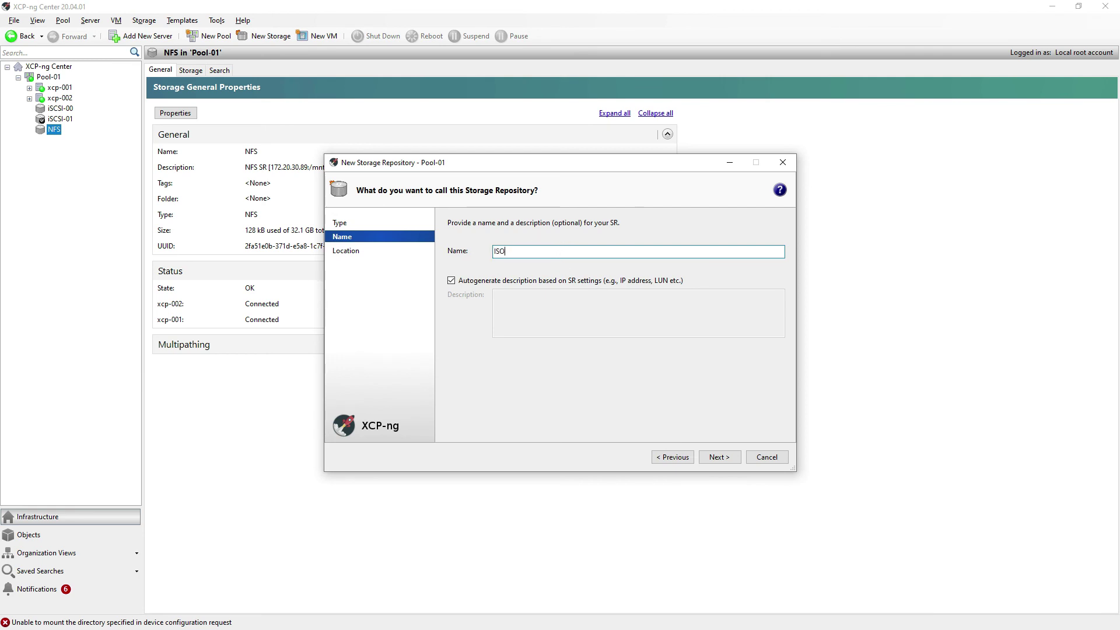
pyautogui.click(721, 461)
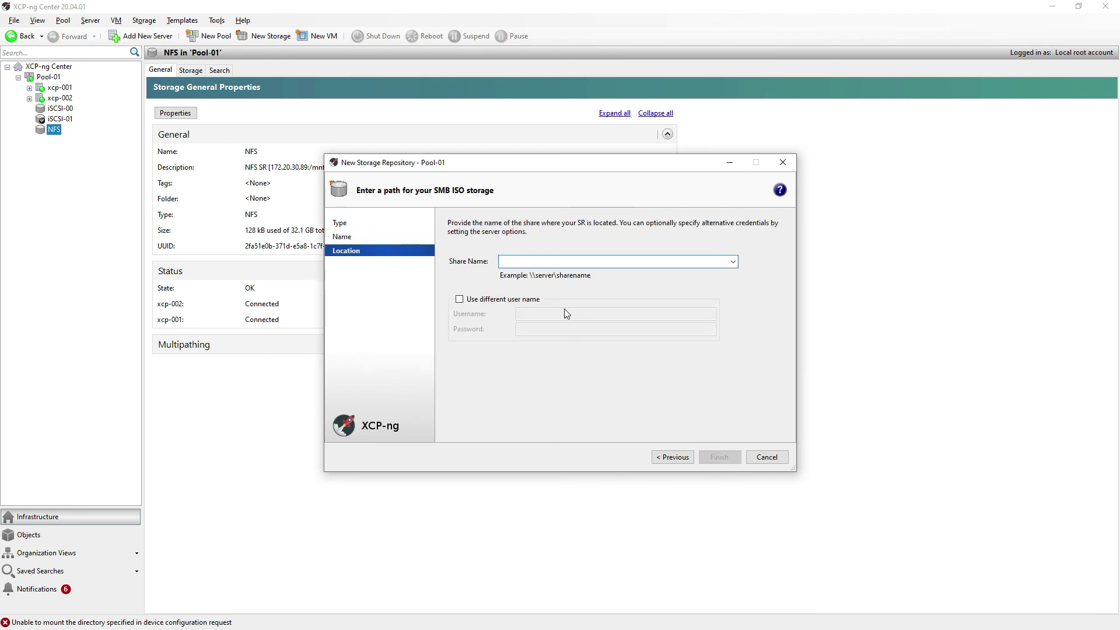
# - Point it at \\10.20.30.202\isos with the Windows user's credentials and create it
pyautogui.write('\\\\10.20.30.202\\isos')
pyautogui.click(502, 300)
pyautogui.click(538, 315)
pyautogui.write('Rodrigo Lira')
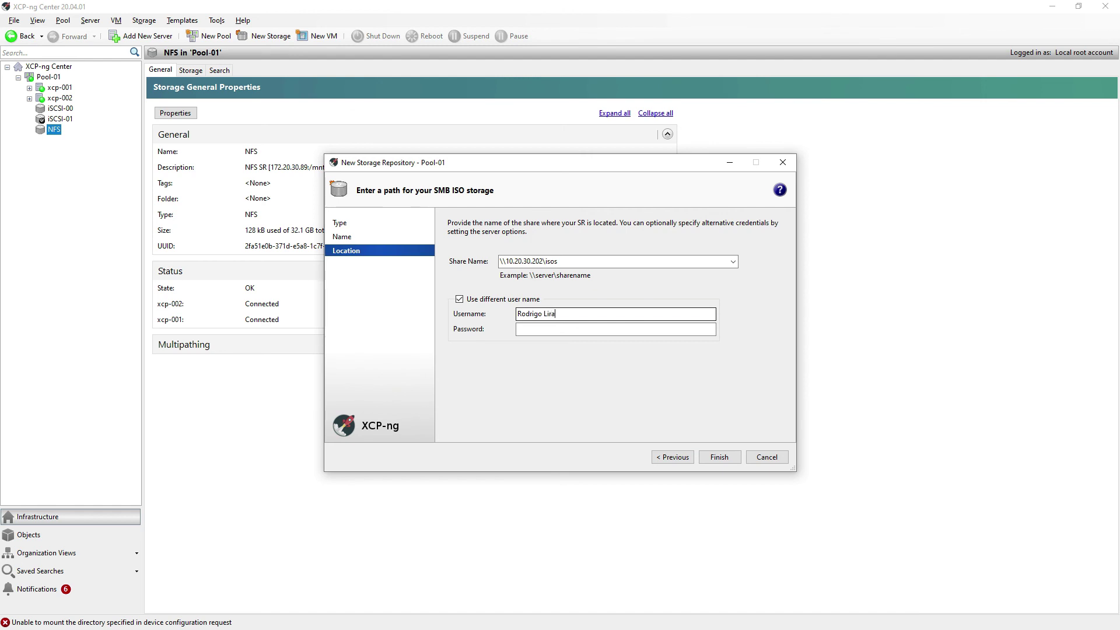
pyautogui.click(554, 329)
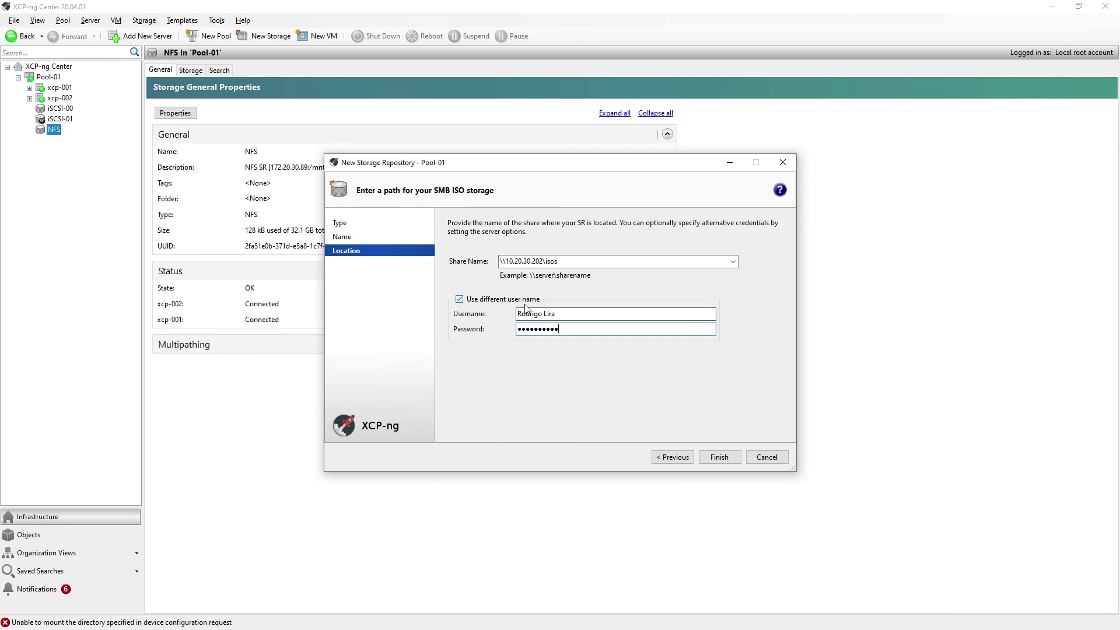
pyautogui.click(720, 459)
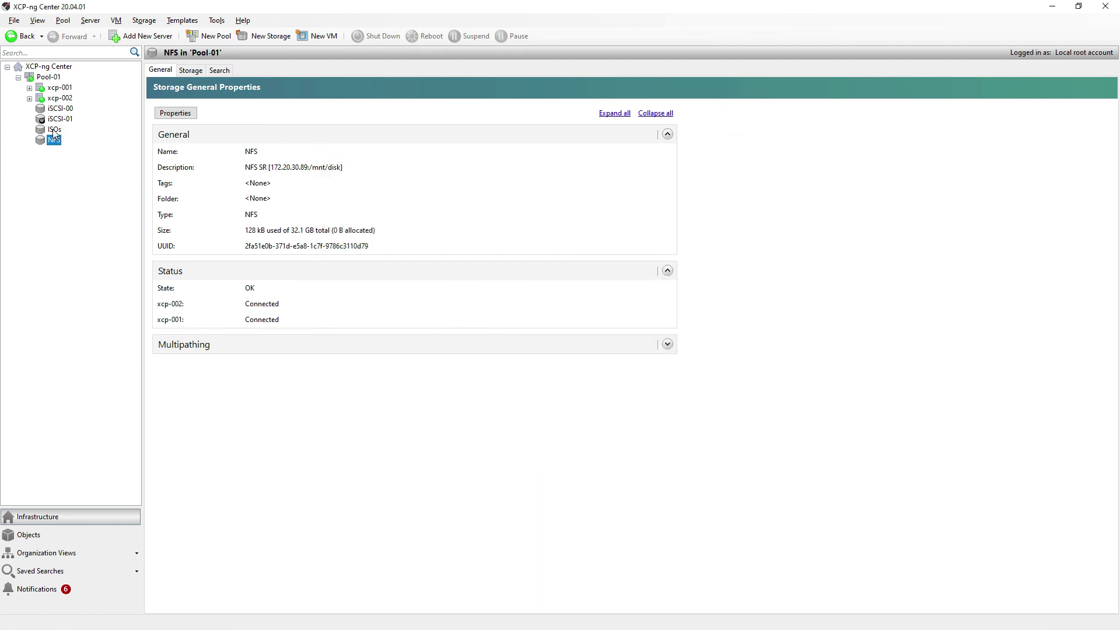
# - Confirm the ISOs library lists ubuntu-20.04.2-live-server-amd64.iso
pyautogui.click(53, 132)
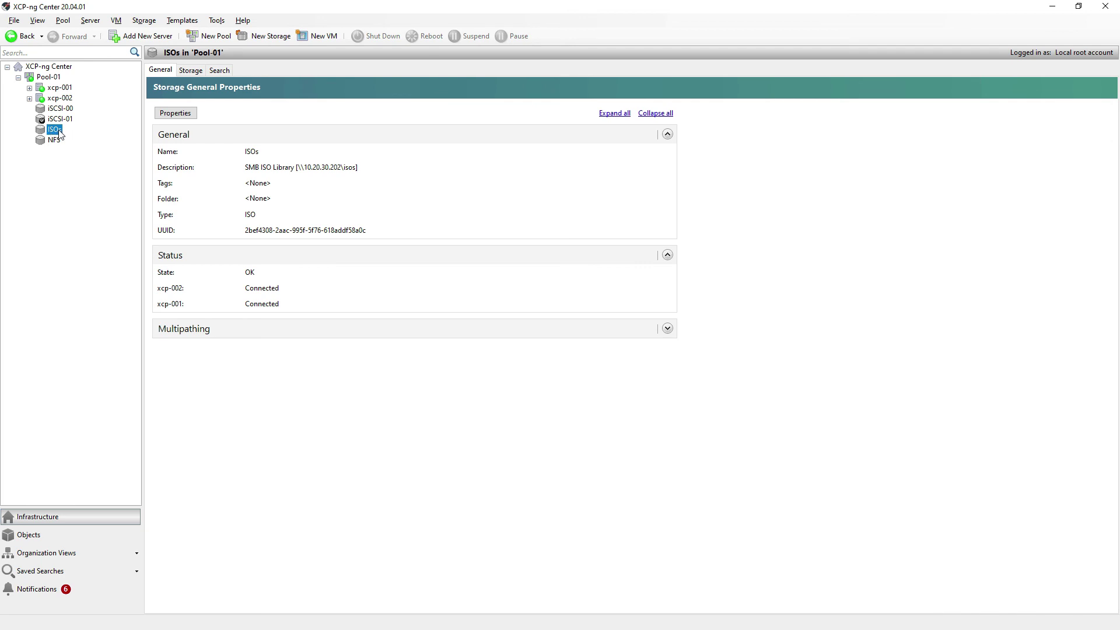
pyautogui.click(193, 70)
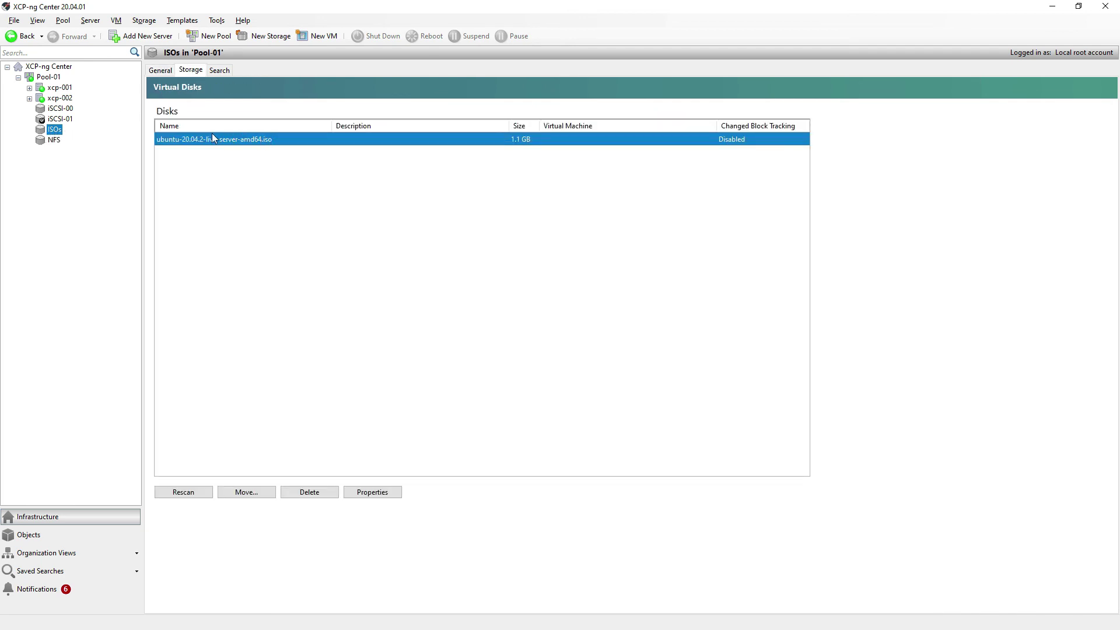
pyautogui.click(1053, 6)
pyautogui.doubleClick(36, 27)
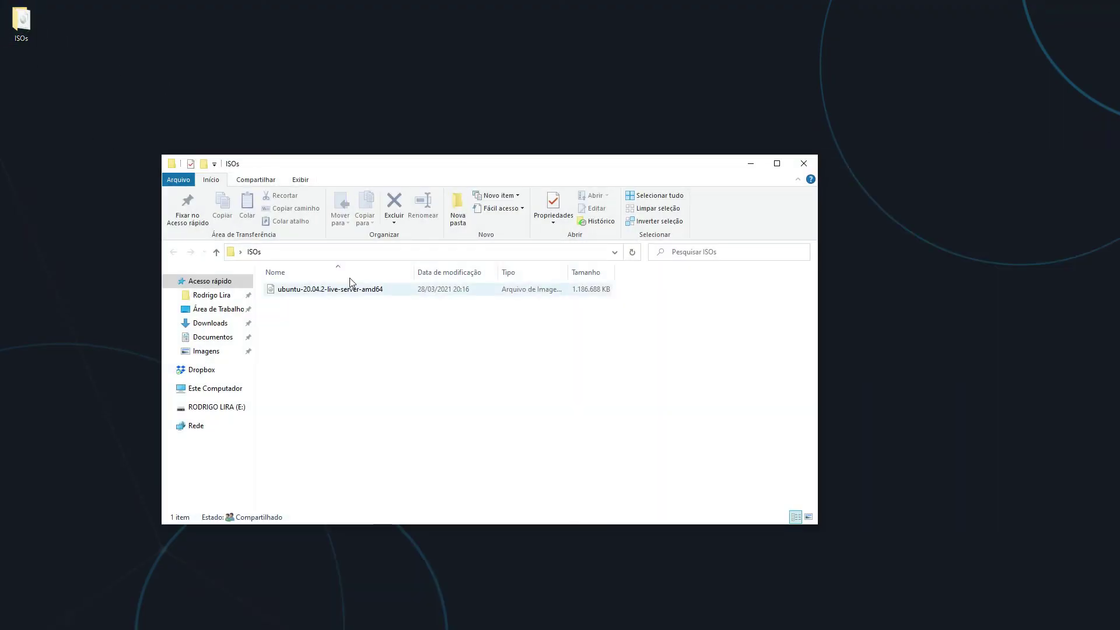
pyautogui.click(320, 293)
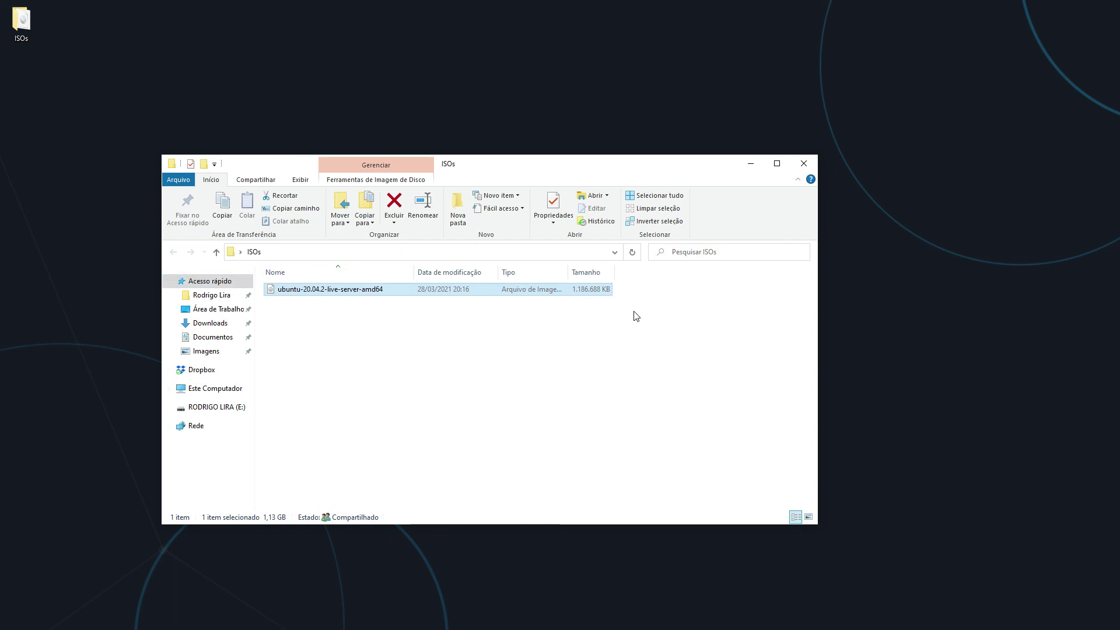
pyautogui.click(750, 167)
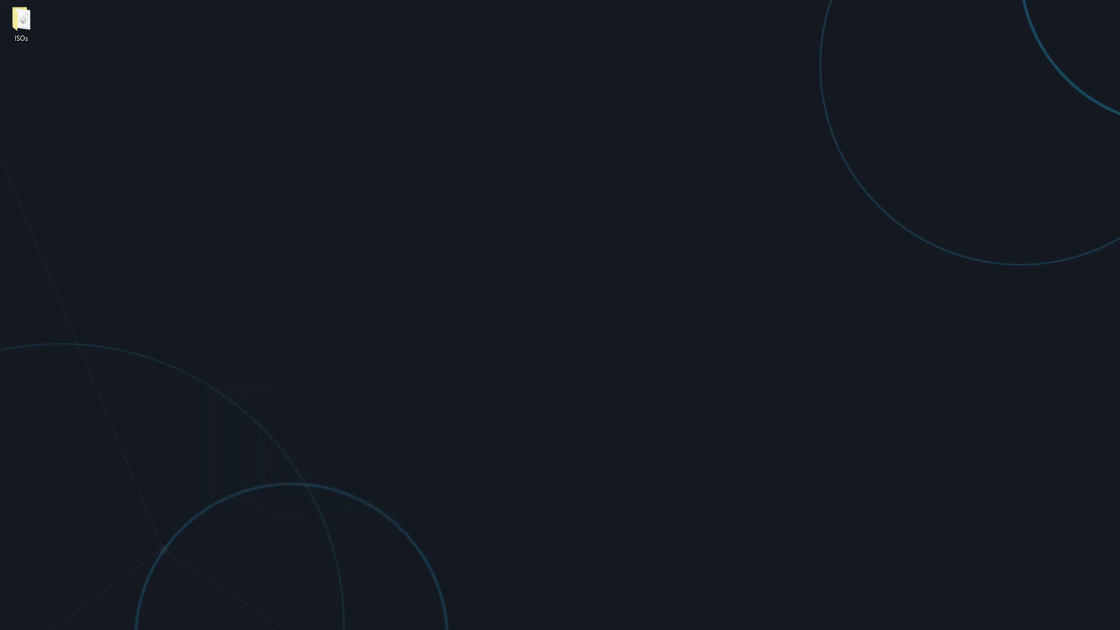
pyautogui.hotkey('alt', 'Tab')
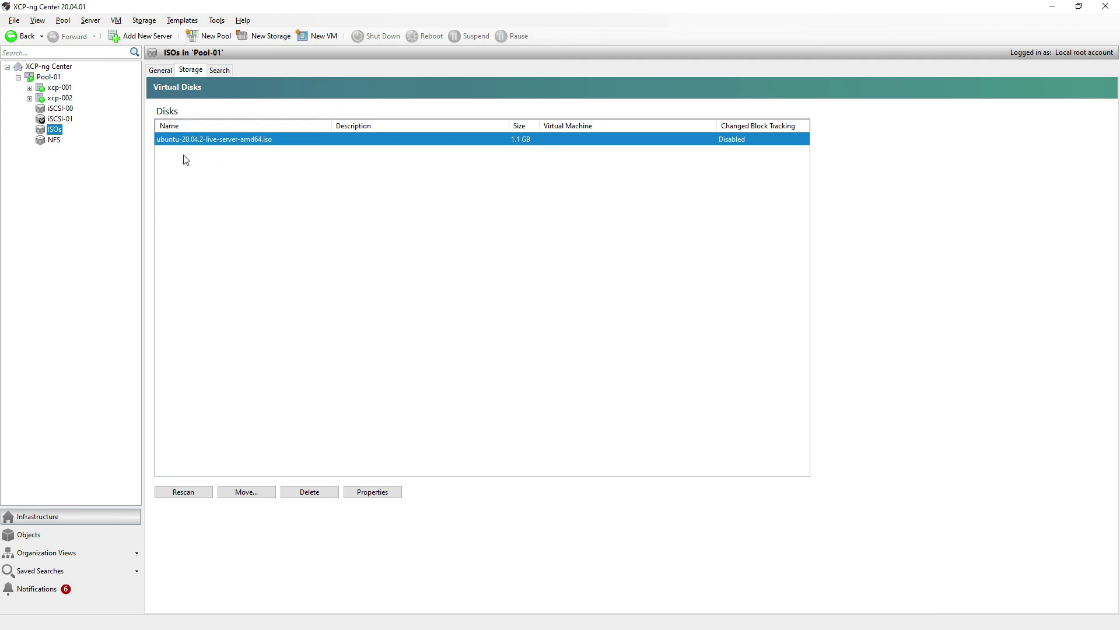
# - Review the General properties of ISOs, iSCSI-00, iSCSI-01 and NFS in turn
pyautogui.click(159, 72)
pyautogui.click(193, 70)
pyautogui.click(160, 71)
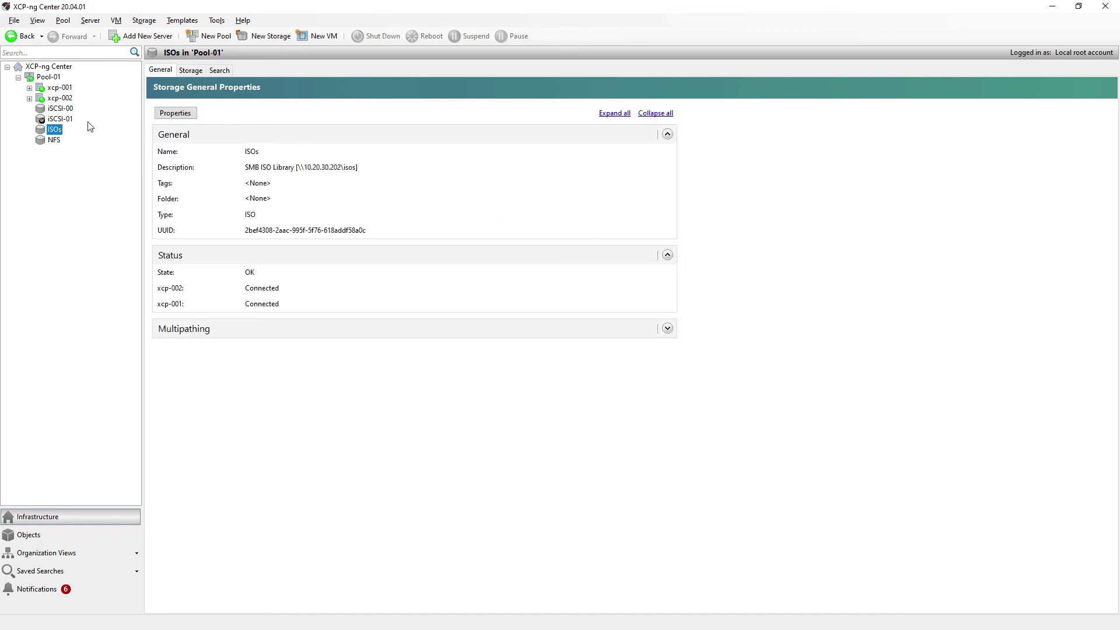
pyautogui.click(64, 110)
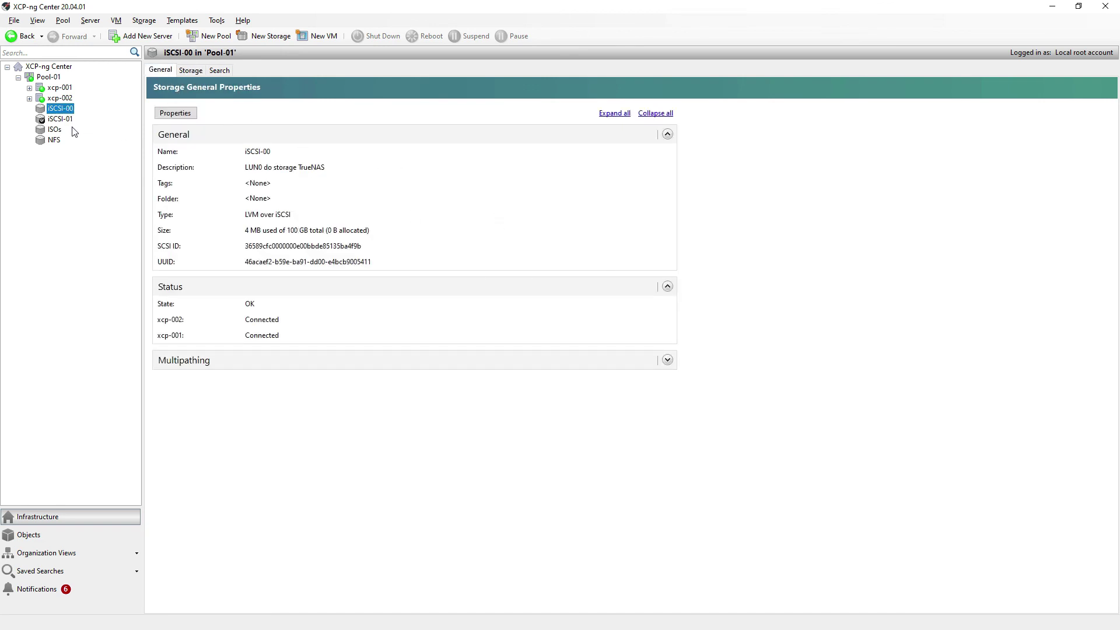
pyautogui.click(66, 118)
pyautogui.click(65, 110)
pyautogui.click(64, 119)
pyautogui.click(65, 110)
pyautogui.click(64, 119)
pyautogui.click(64, 109)
pyautogui.click(64, 119)
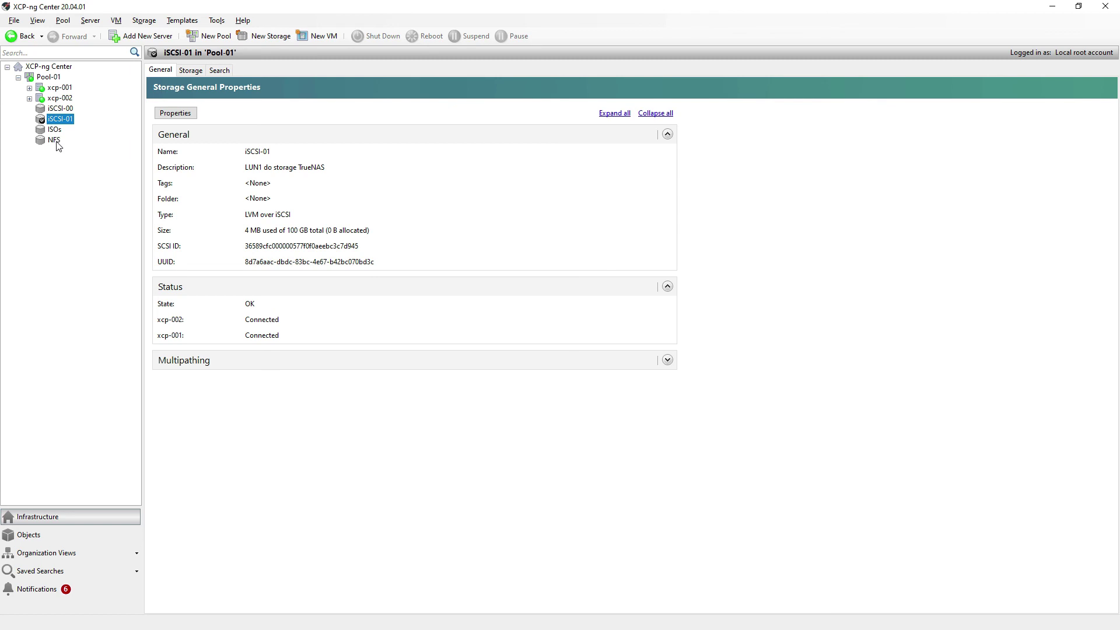
pyautogui.click(58, 143)
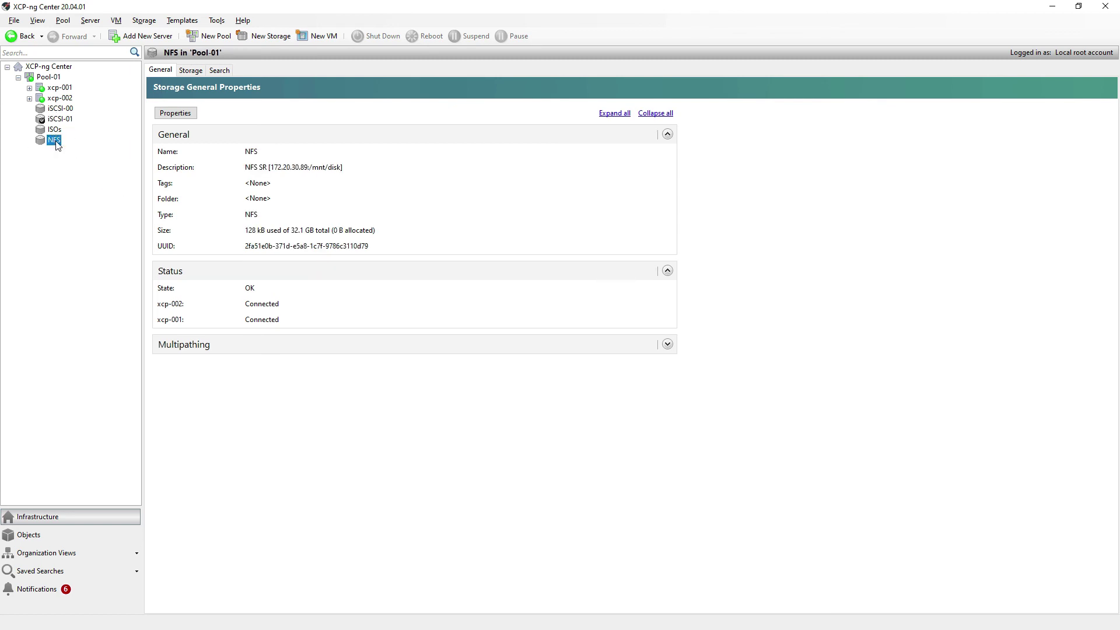
pyautogui.click(53, 130)
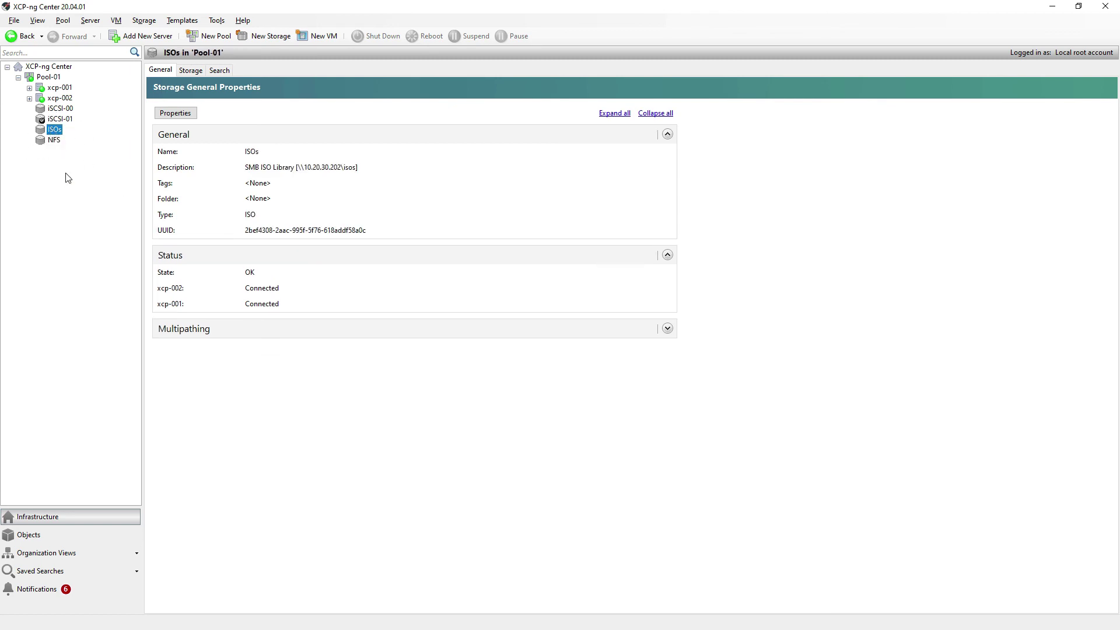